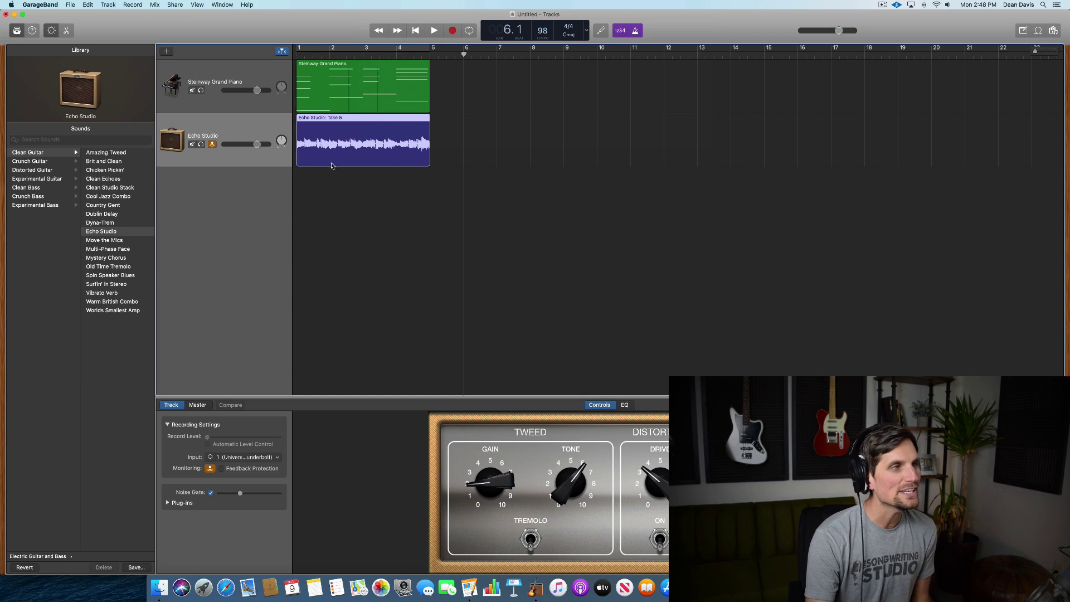
Leave the example song and open the new-project chooser with Empty Project selected
click(166, 56)
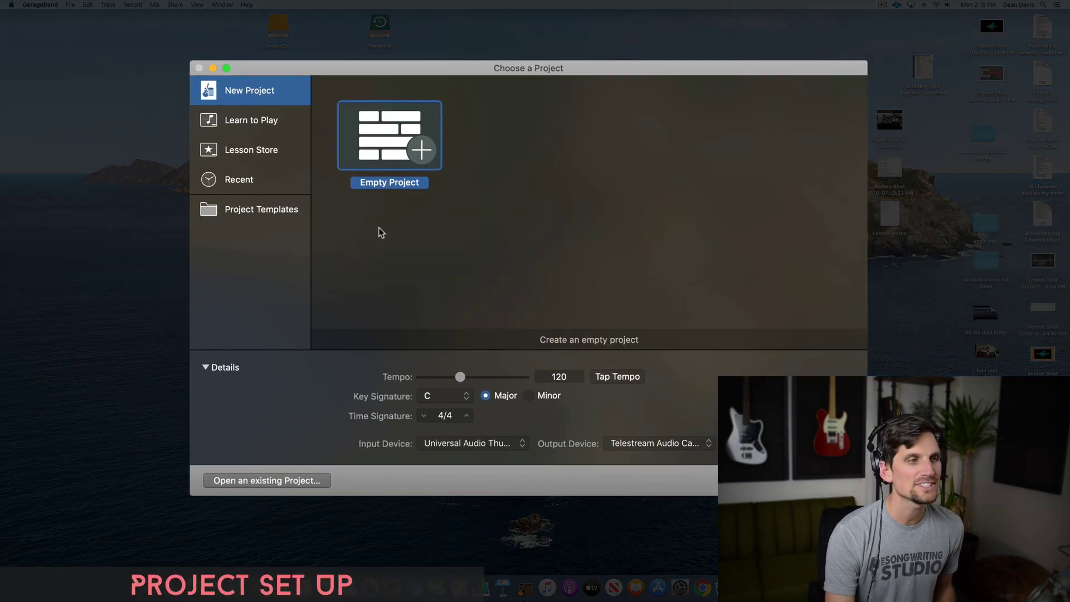
Choose Empty Project, tap the tempo to 98 BPM, and keep the key at C major
click(240, 182)
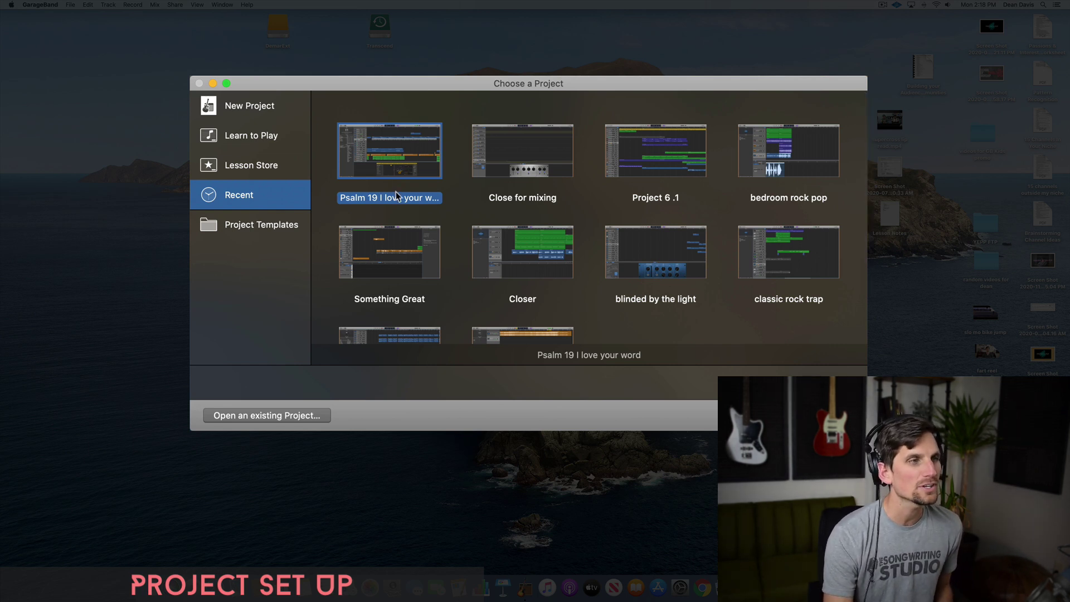
click(254, 108)
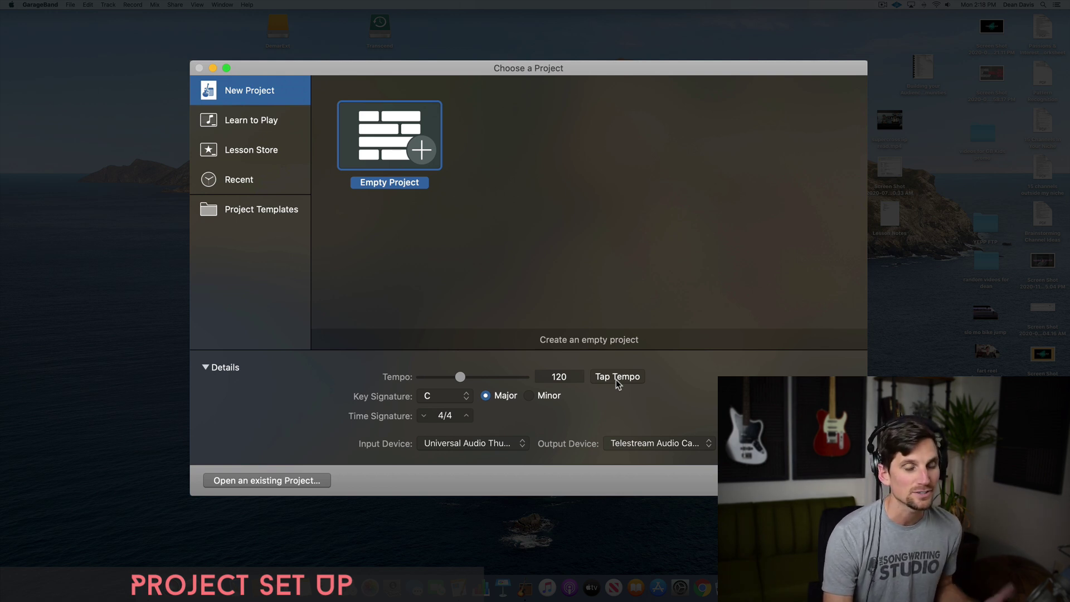
click(616, 379)
click(617, 379)
click(616, 379)
click(616, 379)
click(616, 379)
click(617, 380)
click(616, 379)
click(616, 379)
click(616, 379)
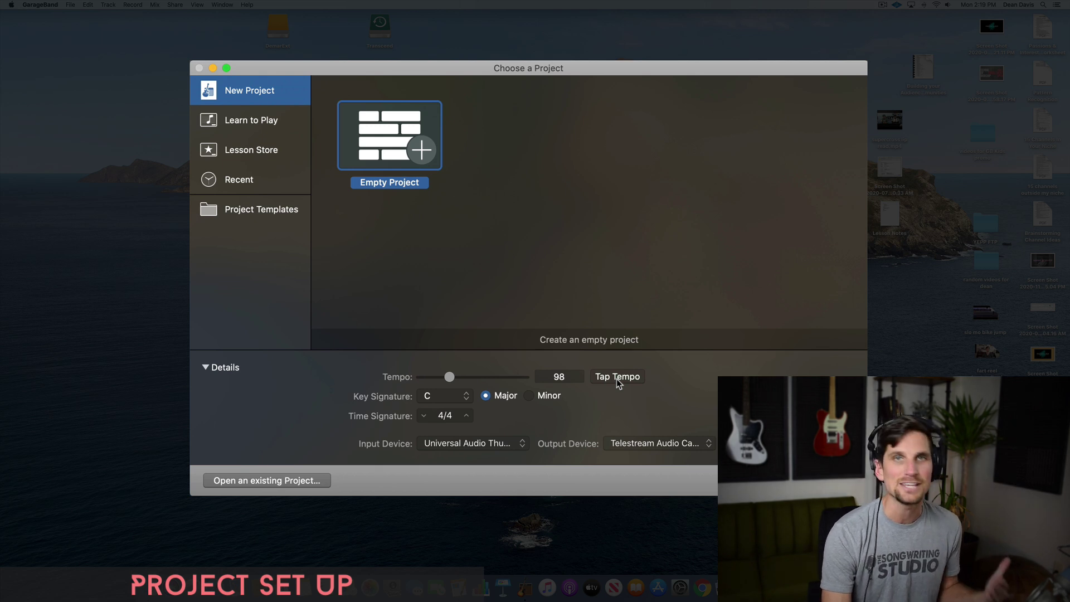
click(439, 396)
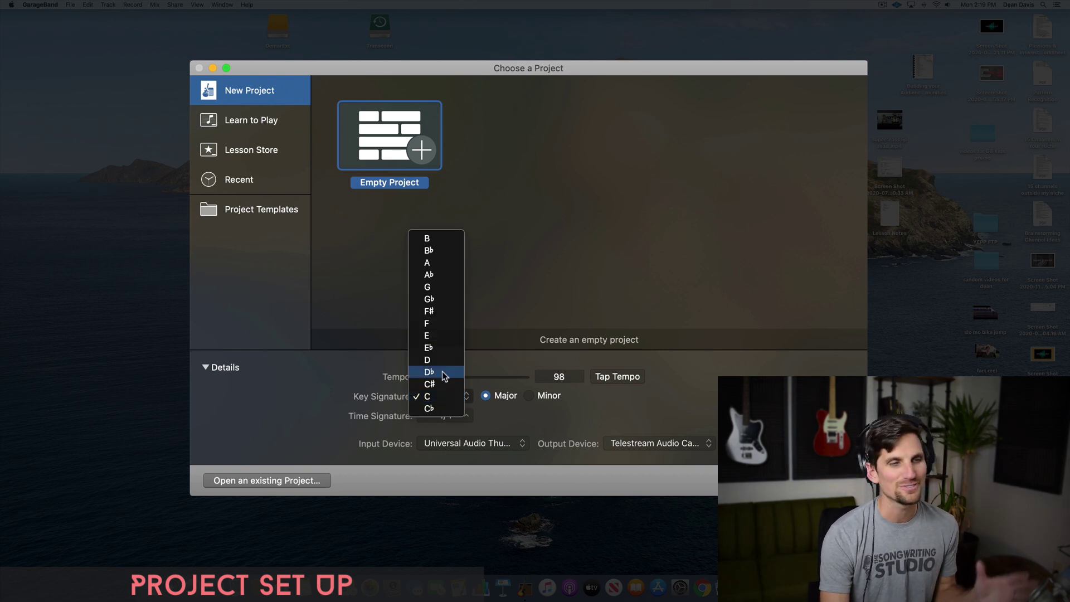
click(506, 408)
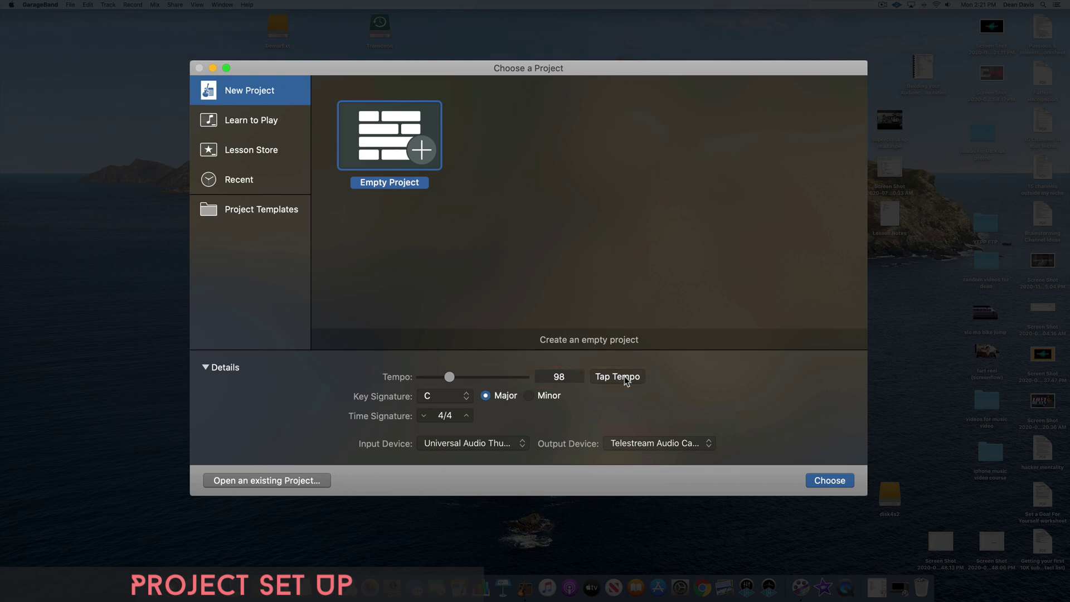
Create the empty project and pick Software Instrument as the new track type
click(825, 480)
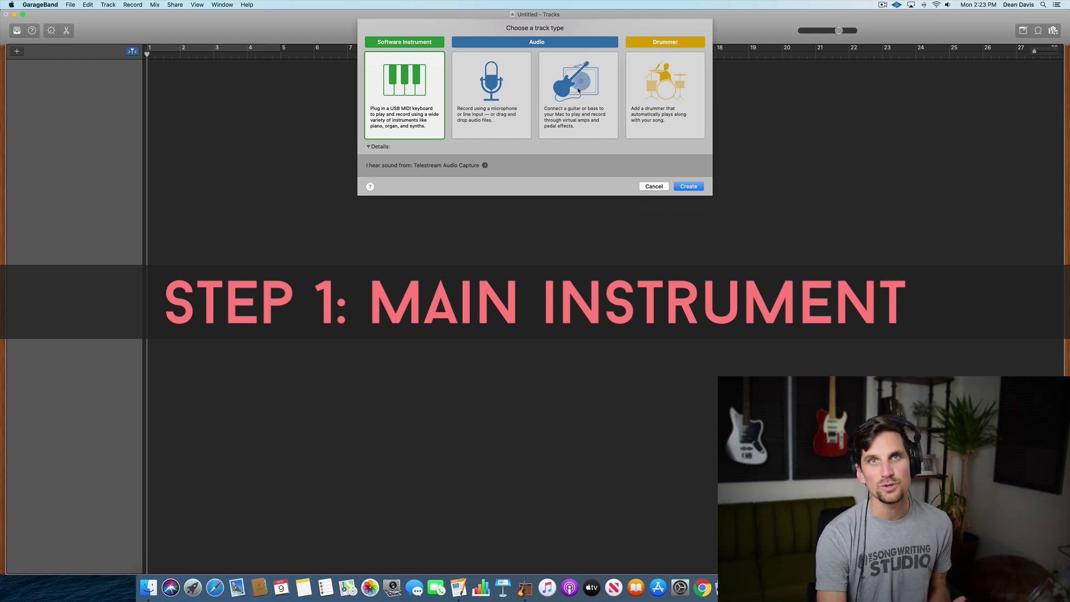
click(577, 90)
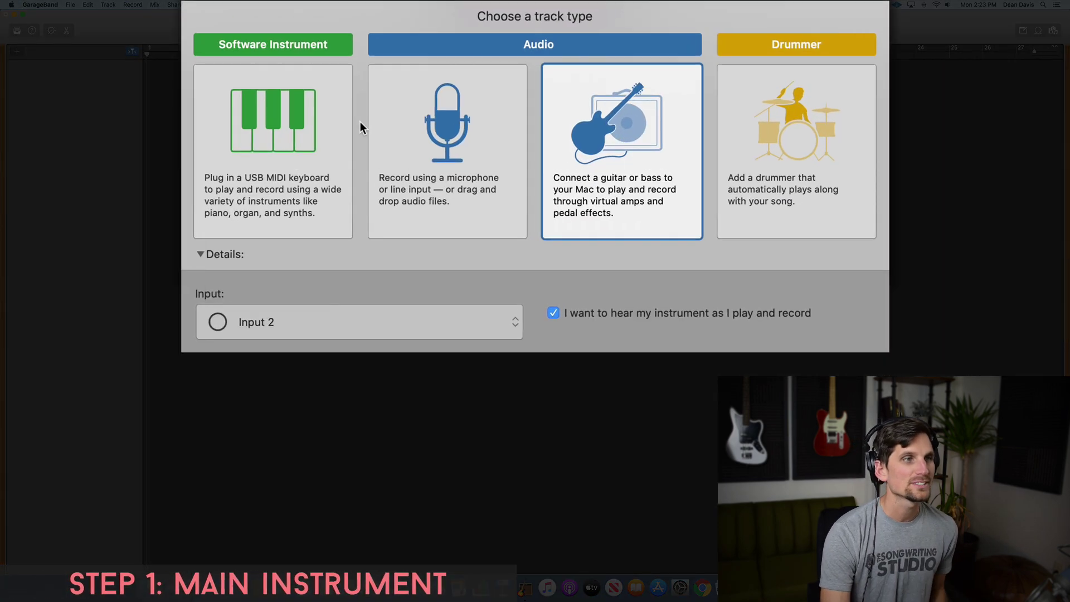
click(419, 78)
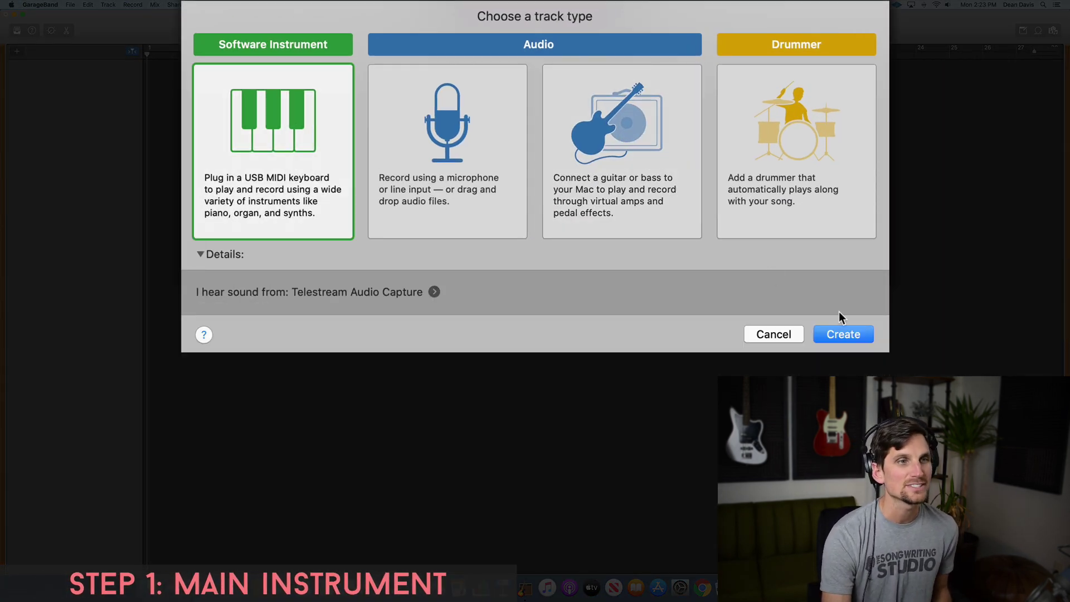
Create the instrument track and pick Steinway Grand Piano from the Library's Piano category
click(850, 336)
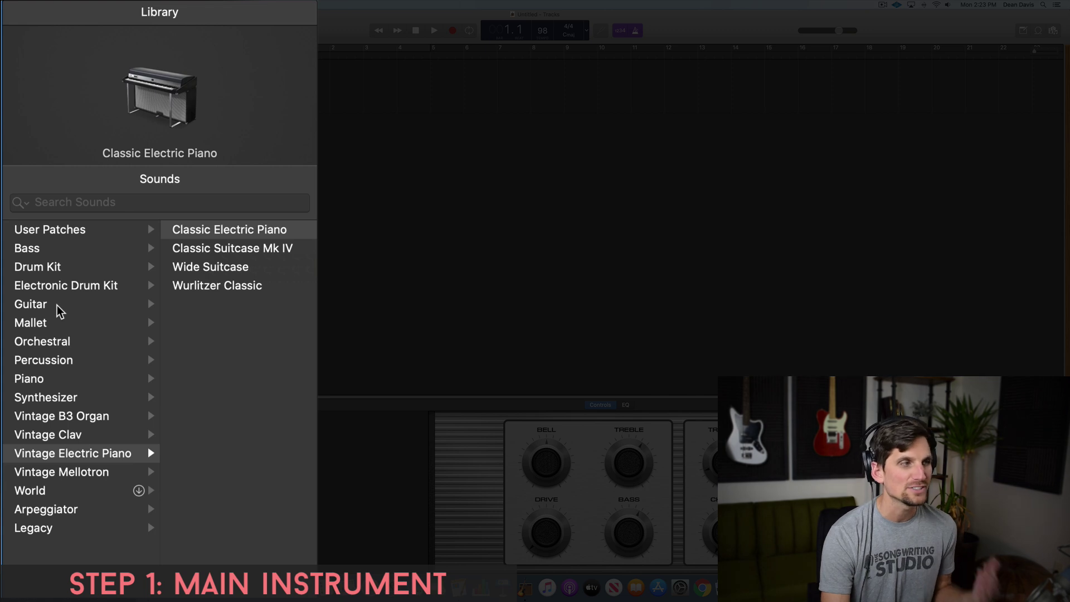
click(50, 249)
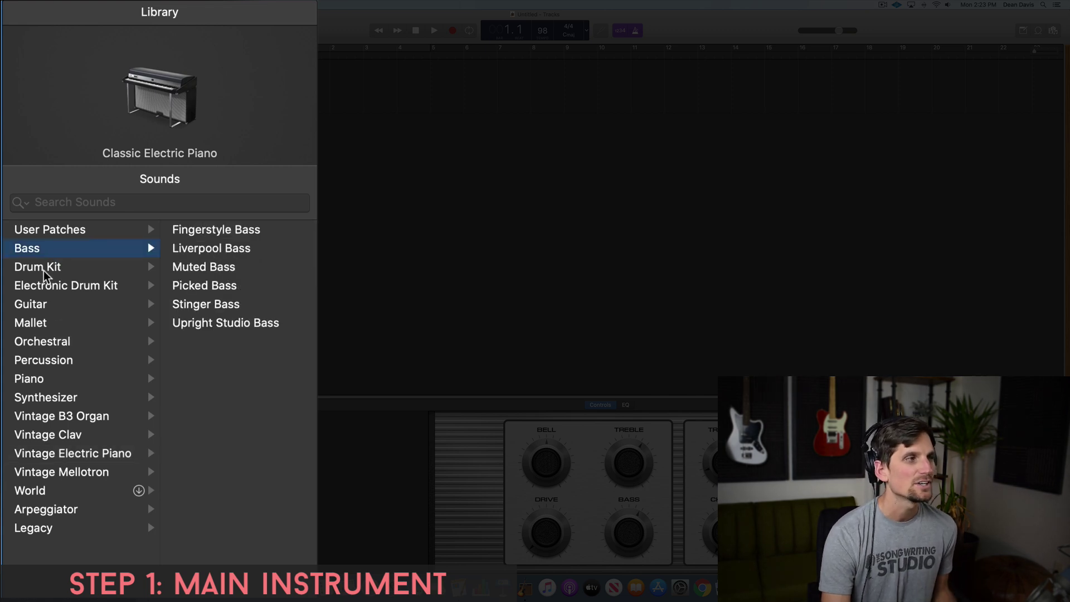
click(45, 269)
click(56, 343)
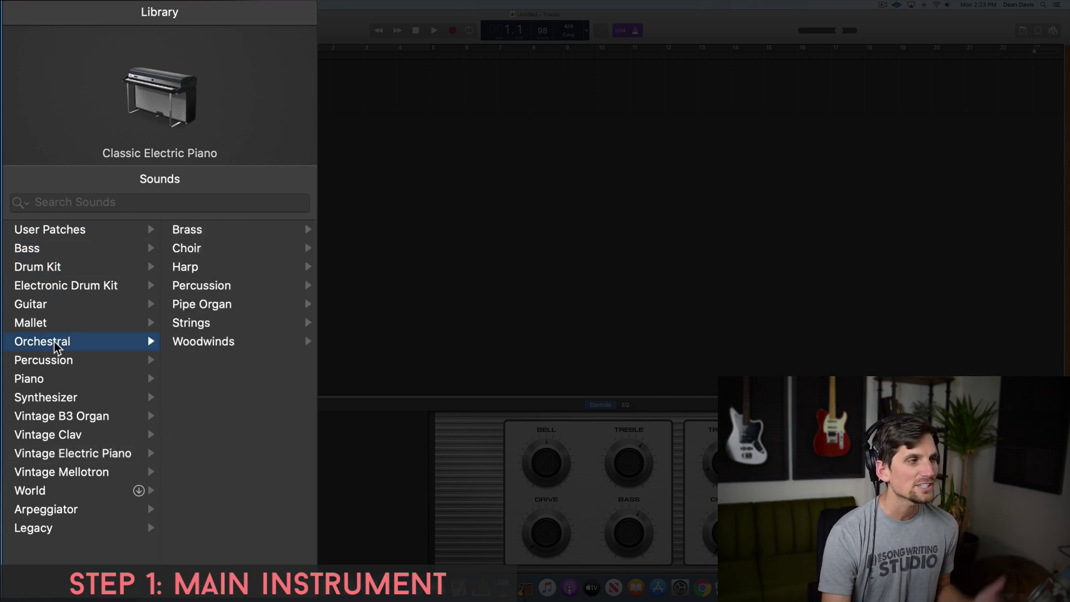
click(53, 397)
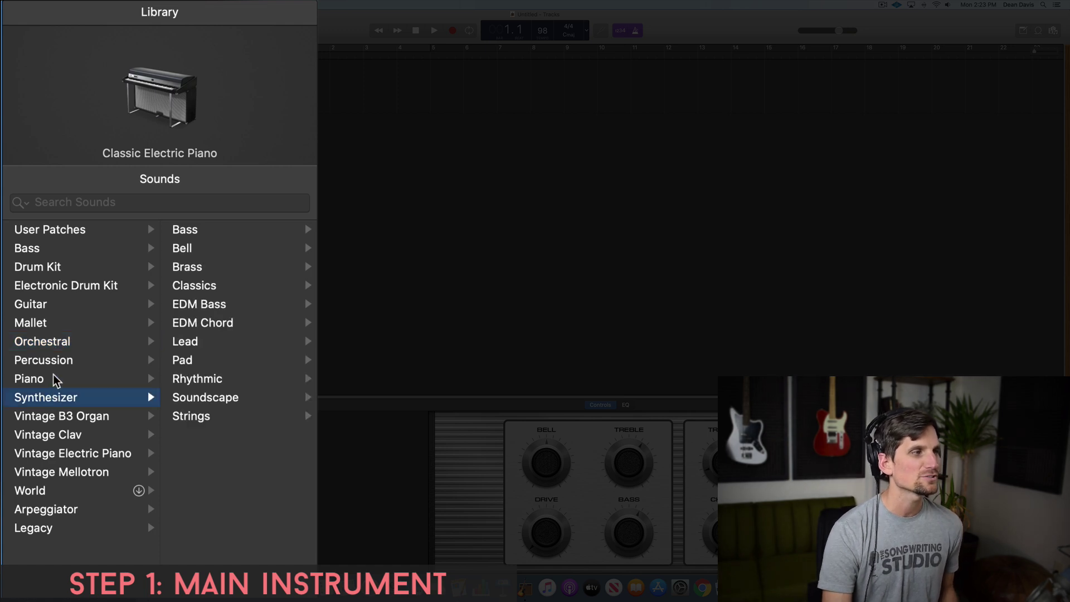
click(55, 379)
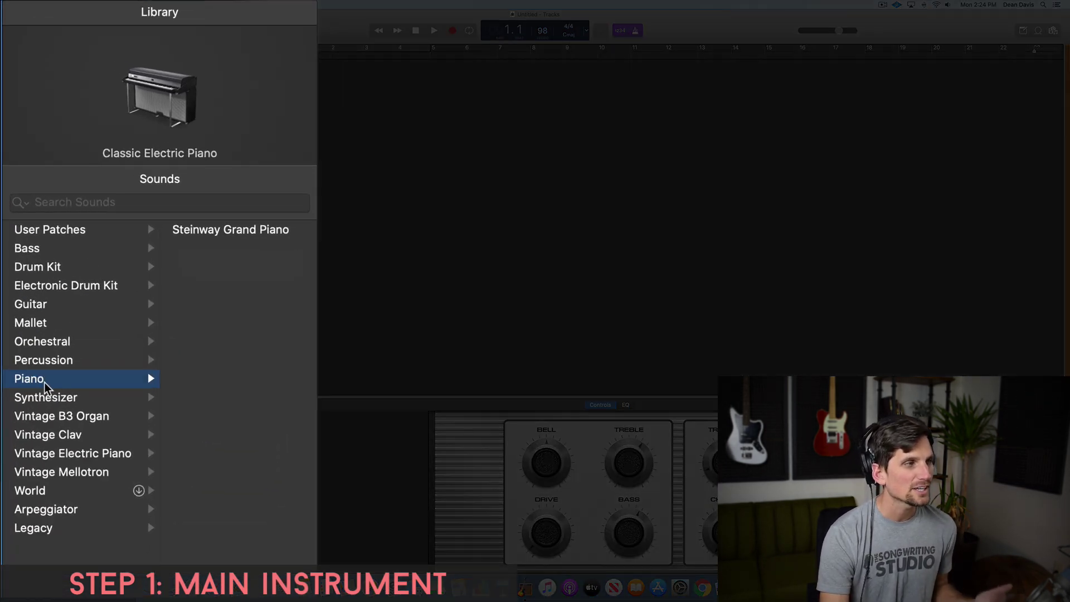
click(242, 231)
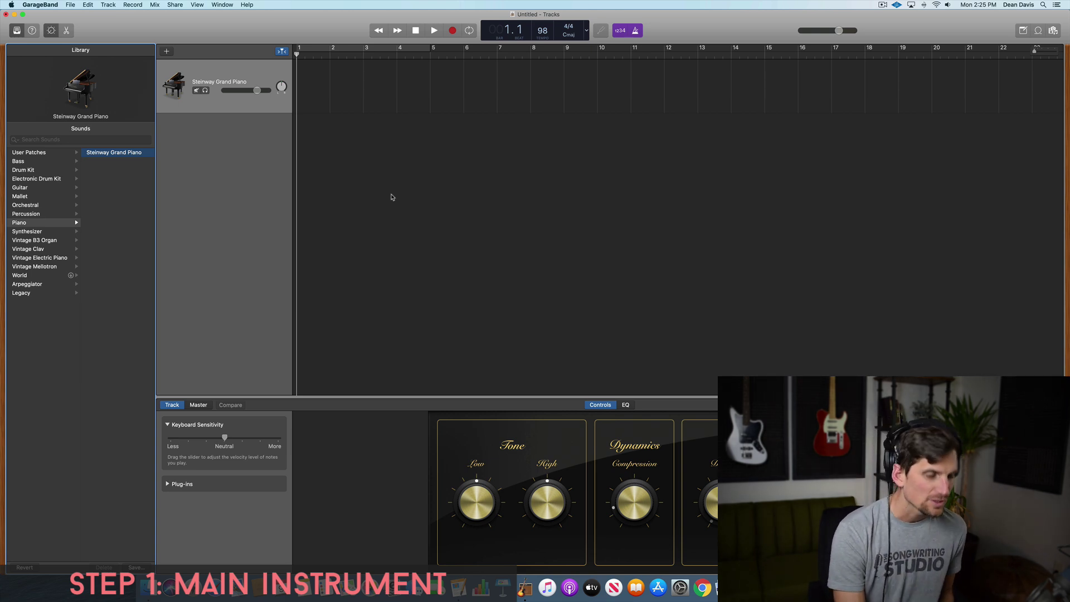
Open Musical Typing (Cmd+K) at octave C3 and play C, F and G chords
key(cmd+k)
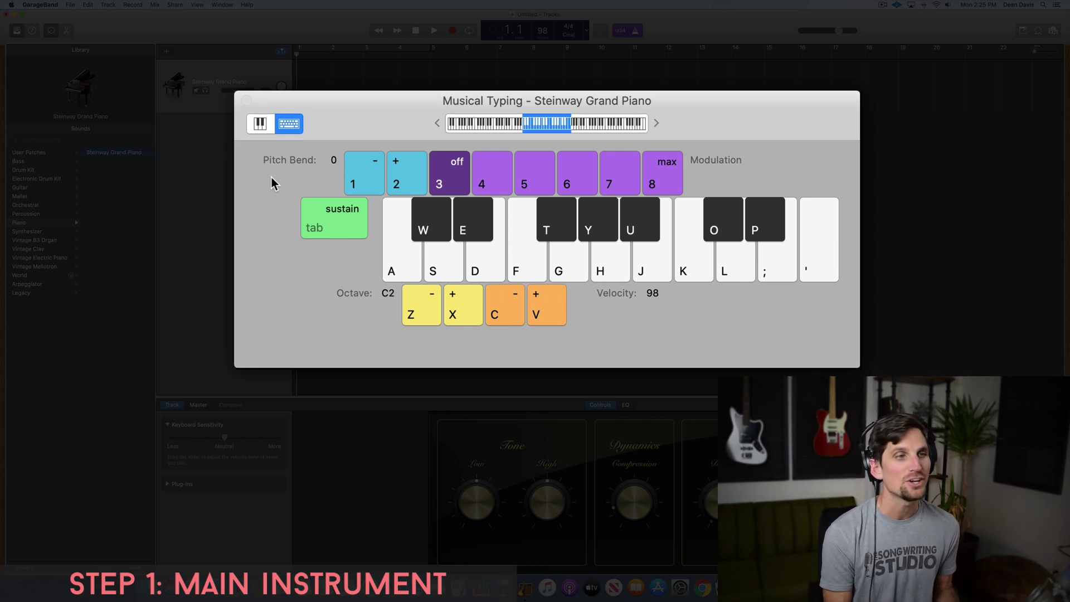
click(451, 304)
key(a)
key(d)
key(g)
key(f)
key(h)
key(k)
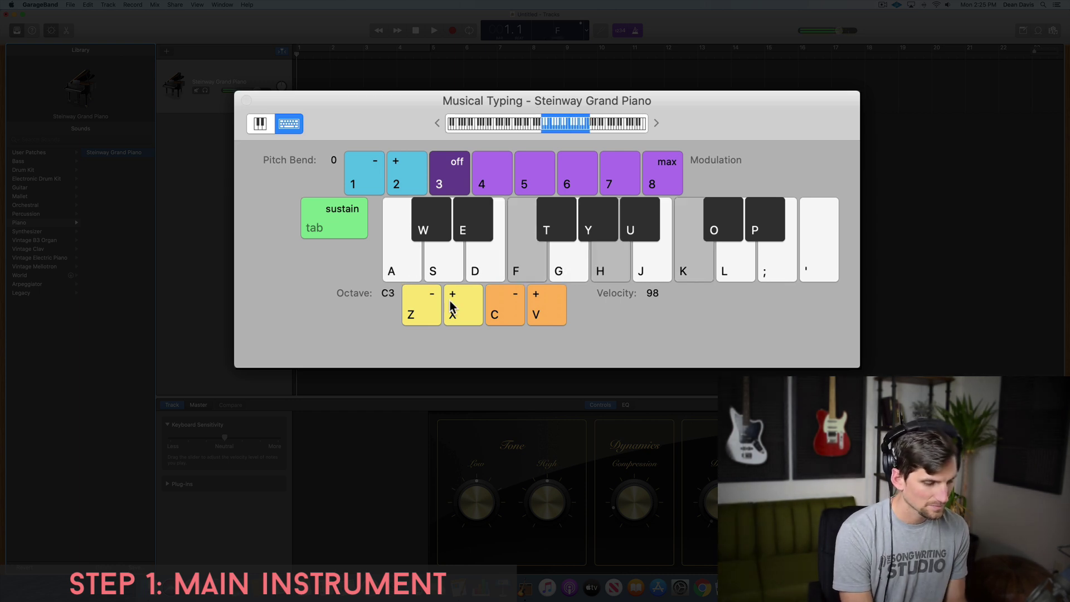
key(g)
key(j)
key(l)
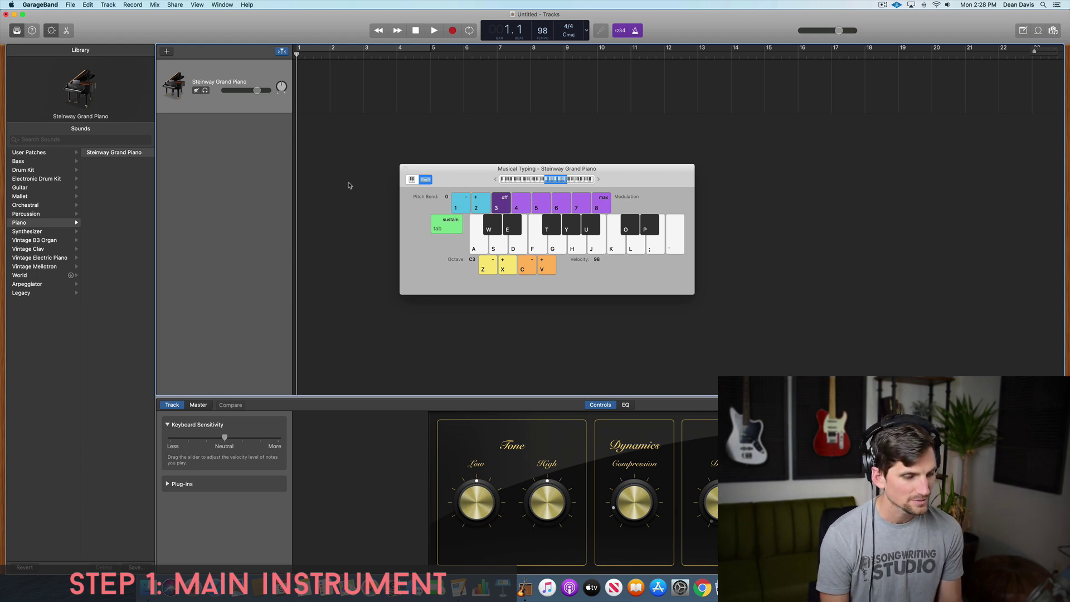
Start recording the piano and play C and G add 11 chords
key(r)
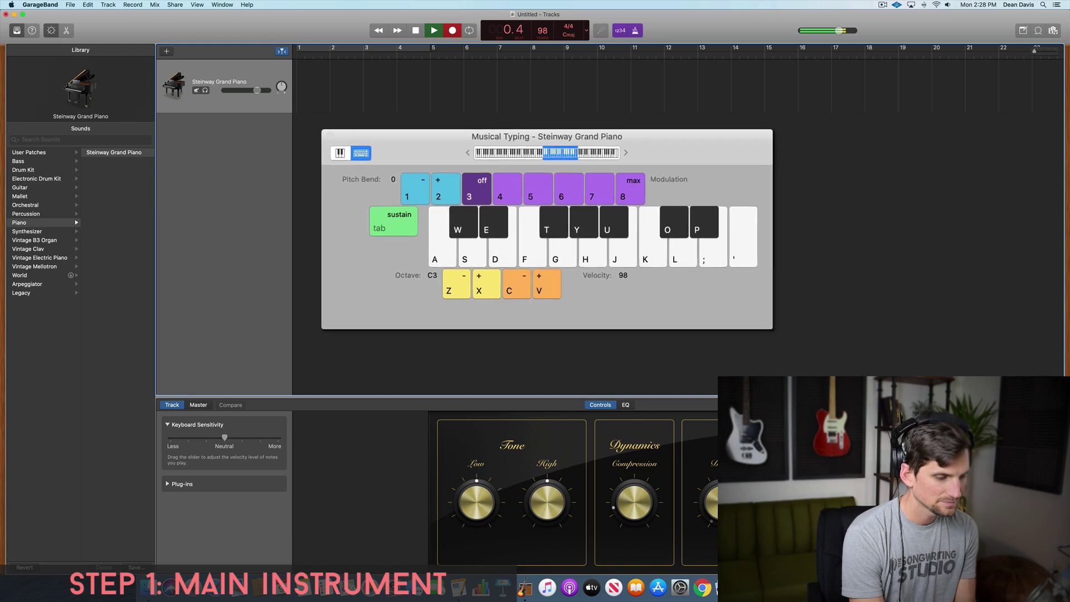
key(a)
key(d)
key(g)
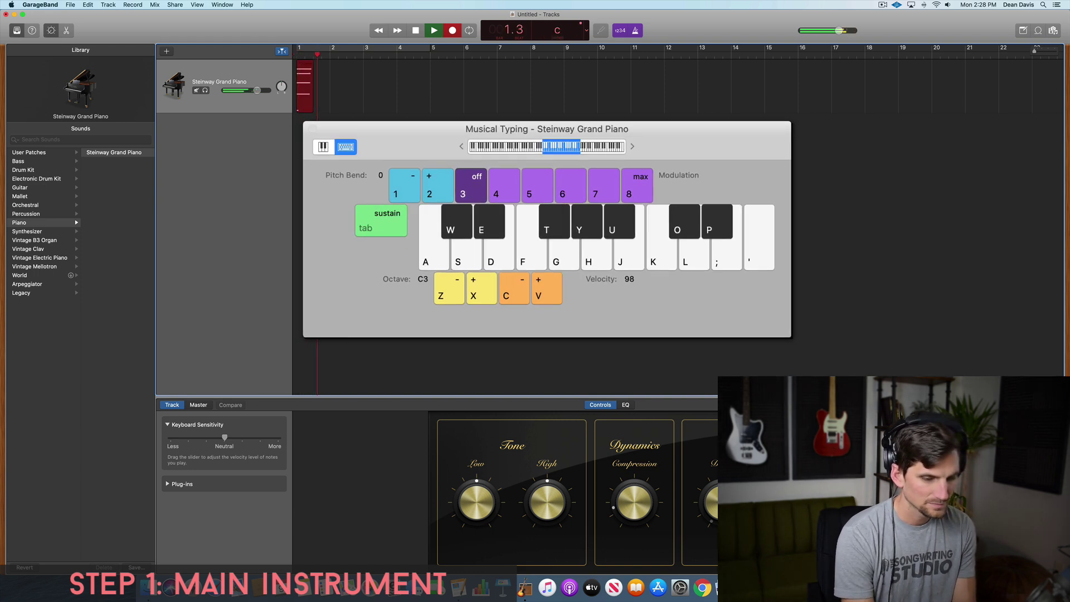
key(g)
key(s)
key(j)
key(k)
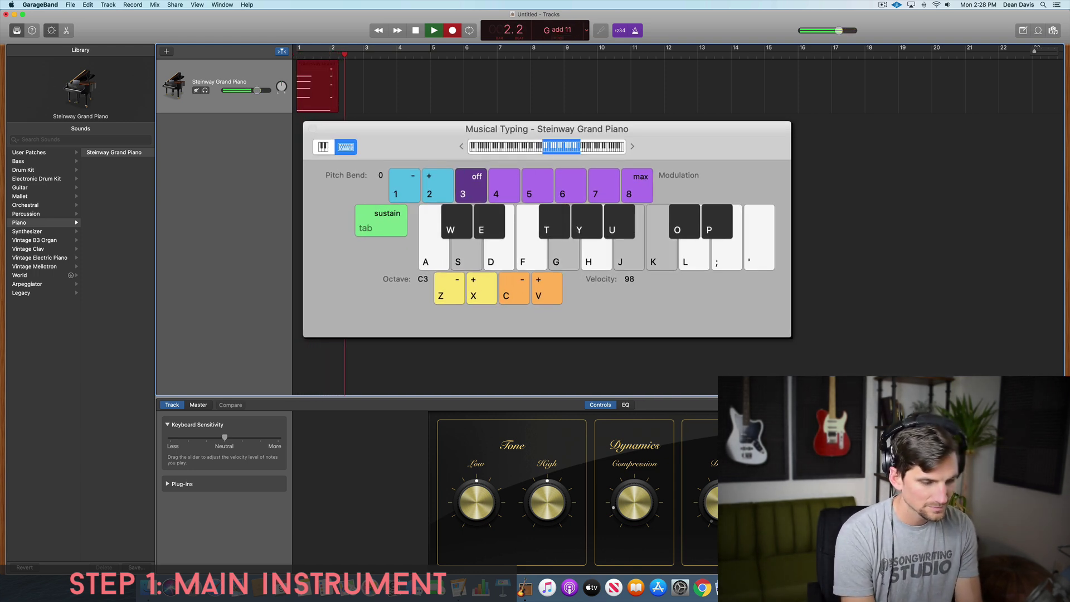
Play A m7 and F add 9 chords, then stop the piano recording
key(h)
key(d)
key(g)
key(k)
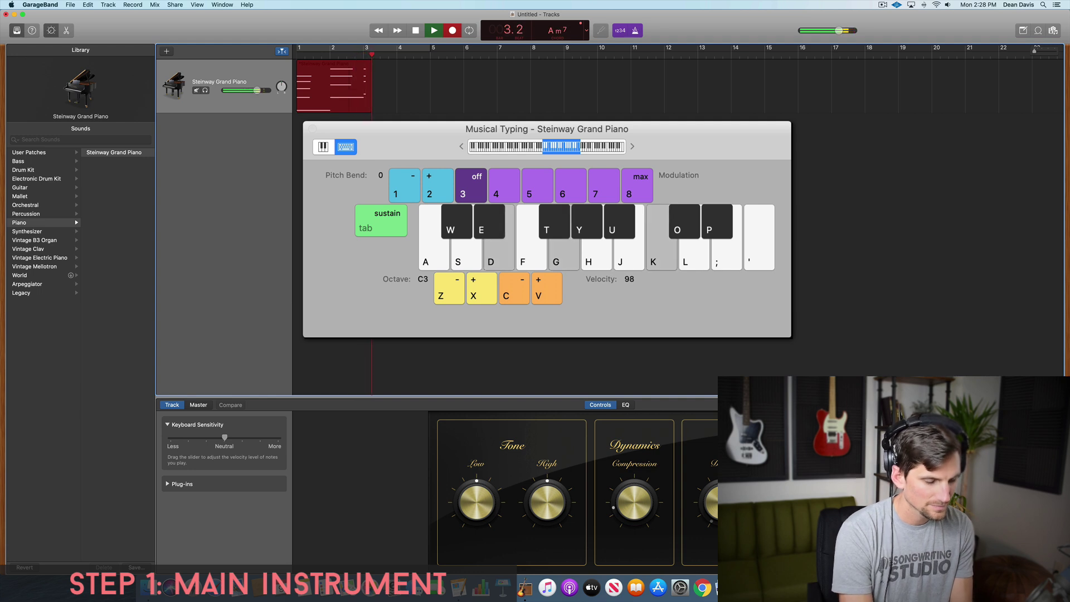
key(f)
key(g)
key(h)
key(k)
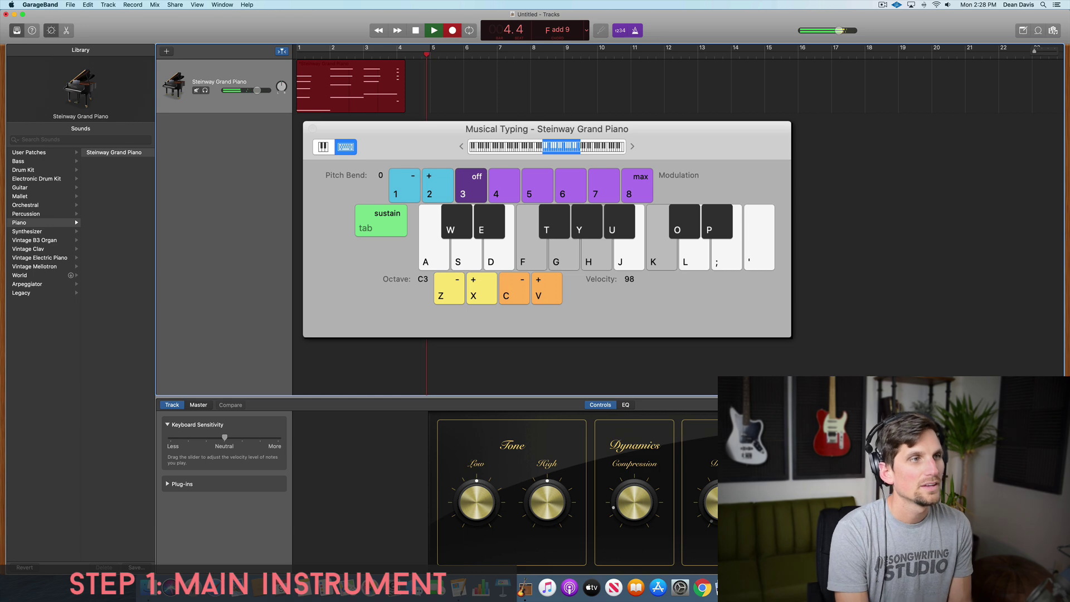
key(space)
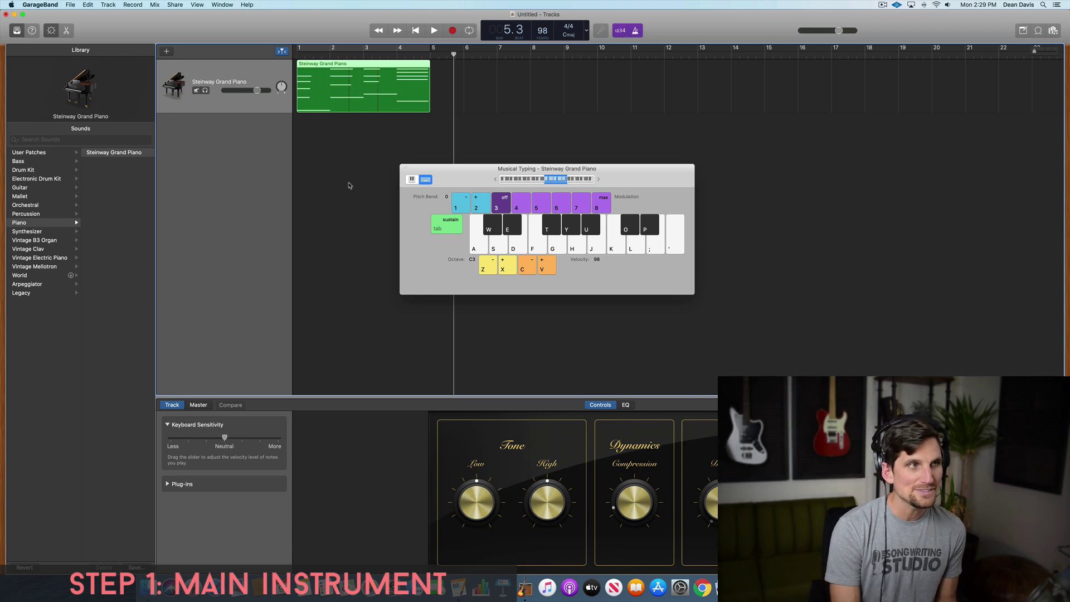
Return to the start, step forward a few bars, and play back the piano part
key(Return)
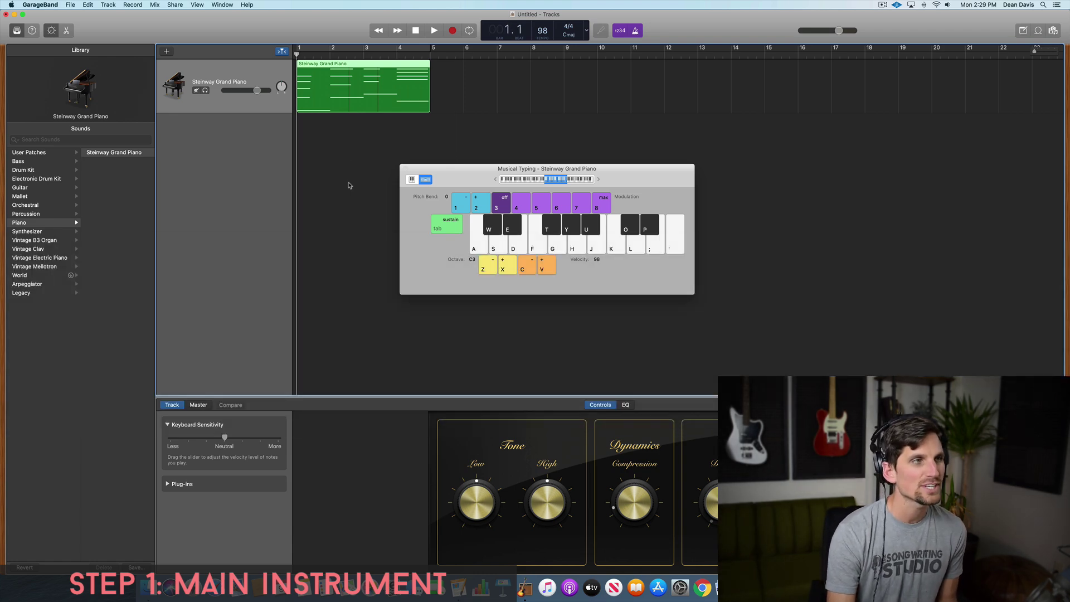
key(period)
key(period)
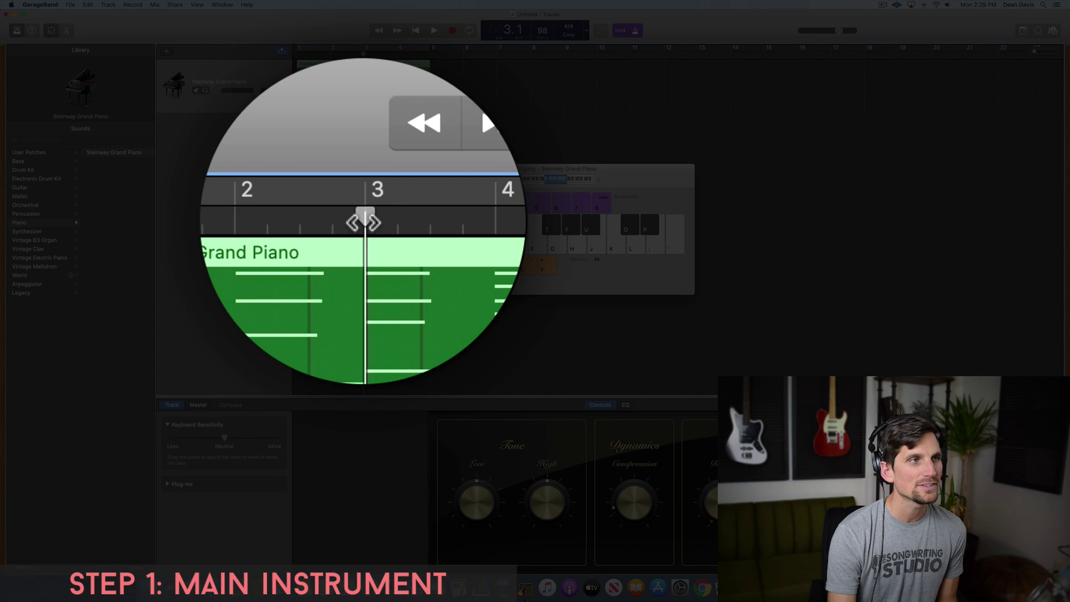
key(period)
key(period)
key(Return)
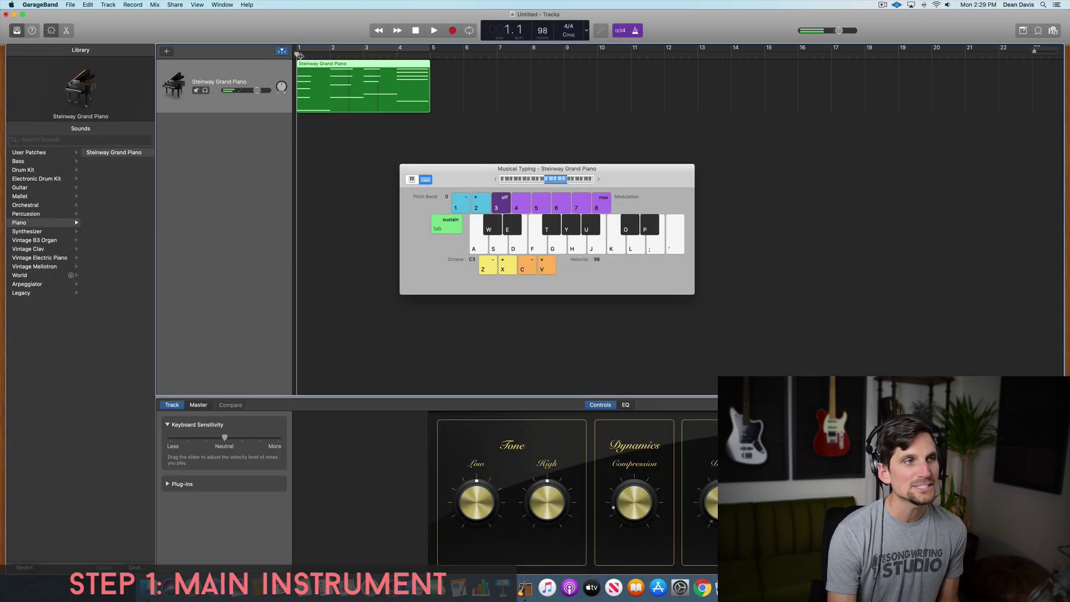
key(space)
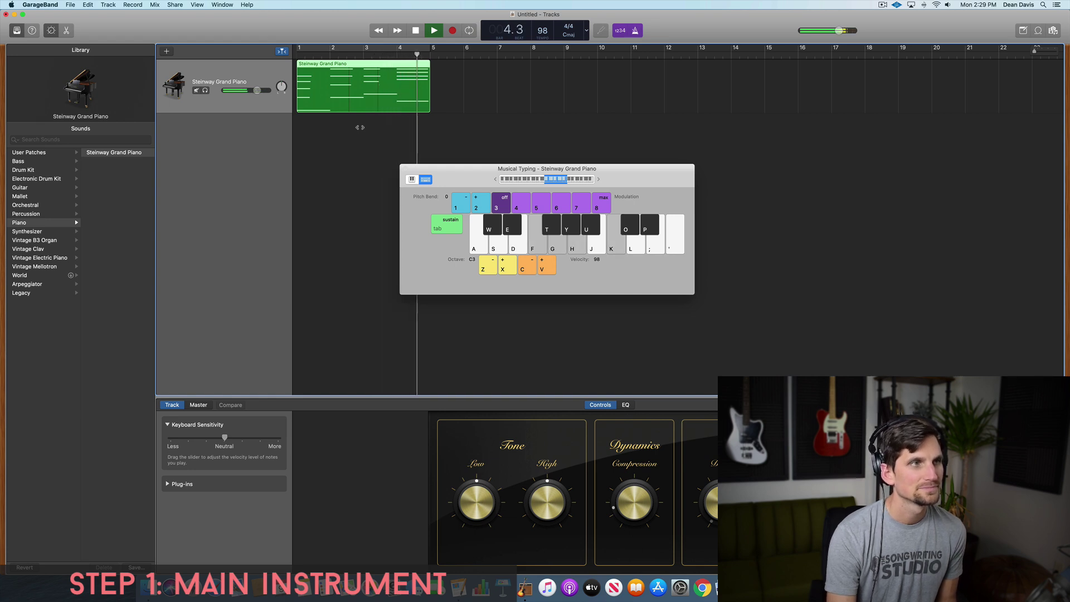
key(space)
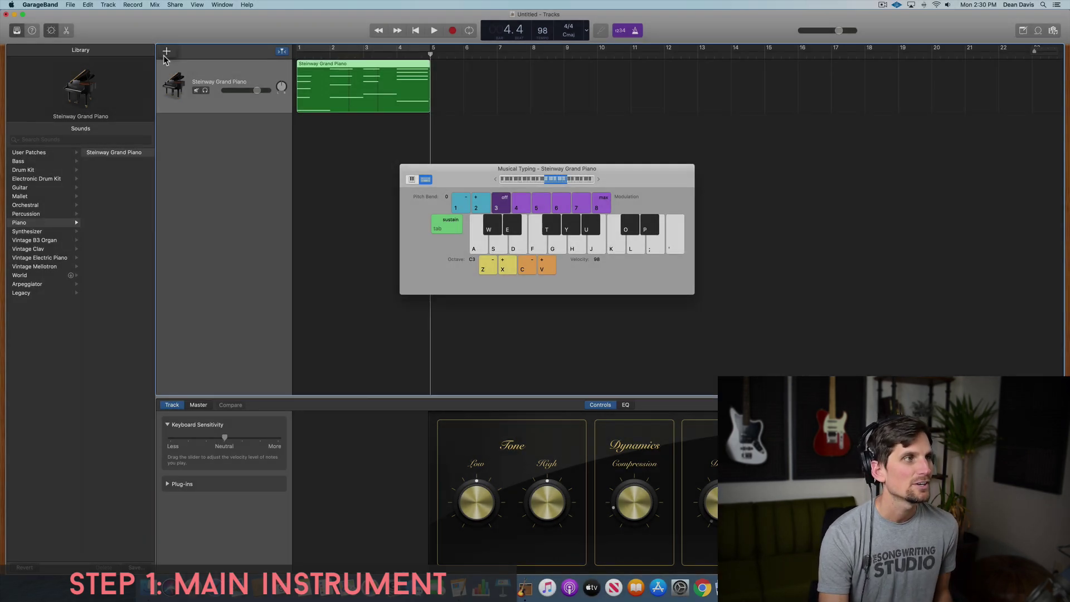
Start a new track and choose the Guitar/Bass audio type using Input 1
click(166, 52)
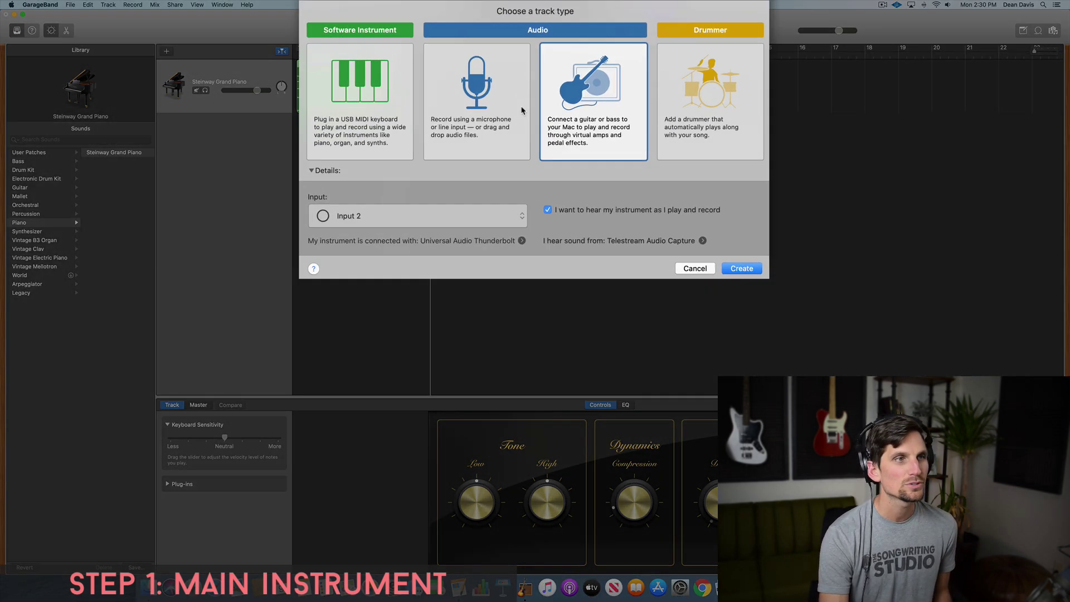
click(519, 100)
click(567, 96)
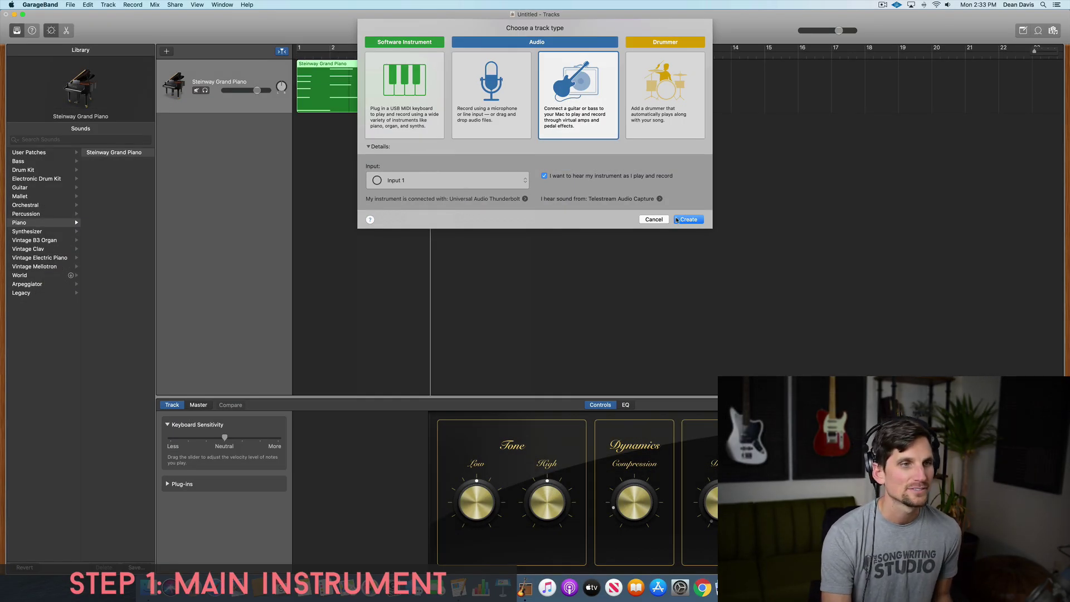
Create the guitar track and give it Echo Studio from Electric Guitar and Bass > Clean Guitar
click(688, 219)
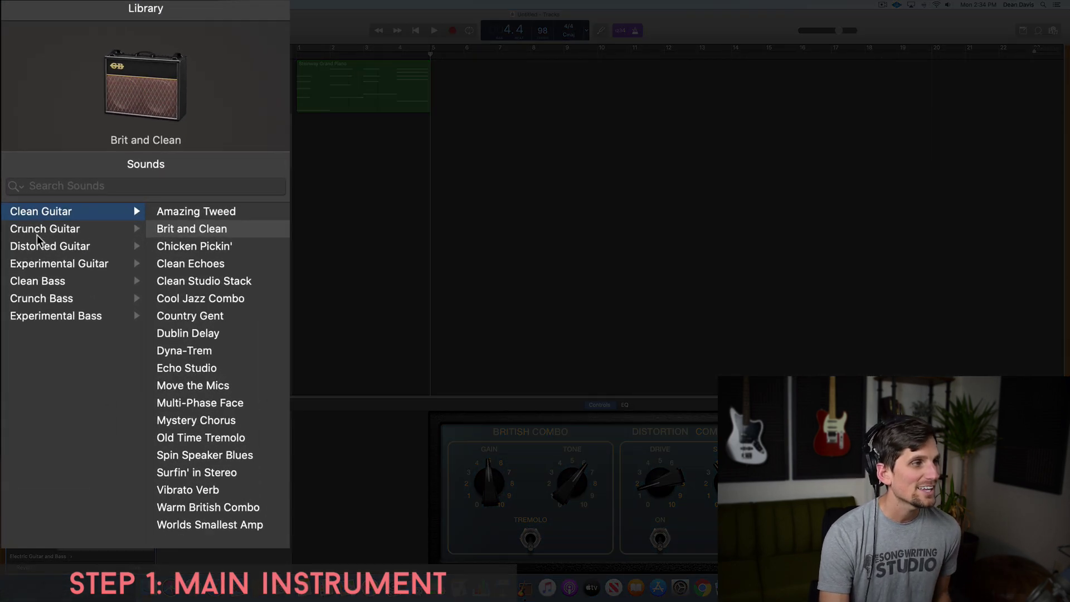
click(25, 161)
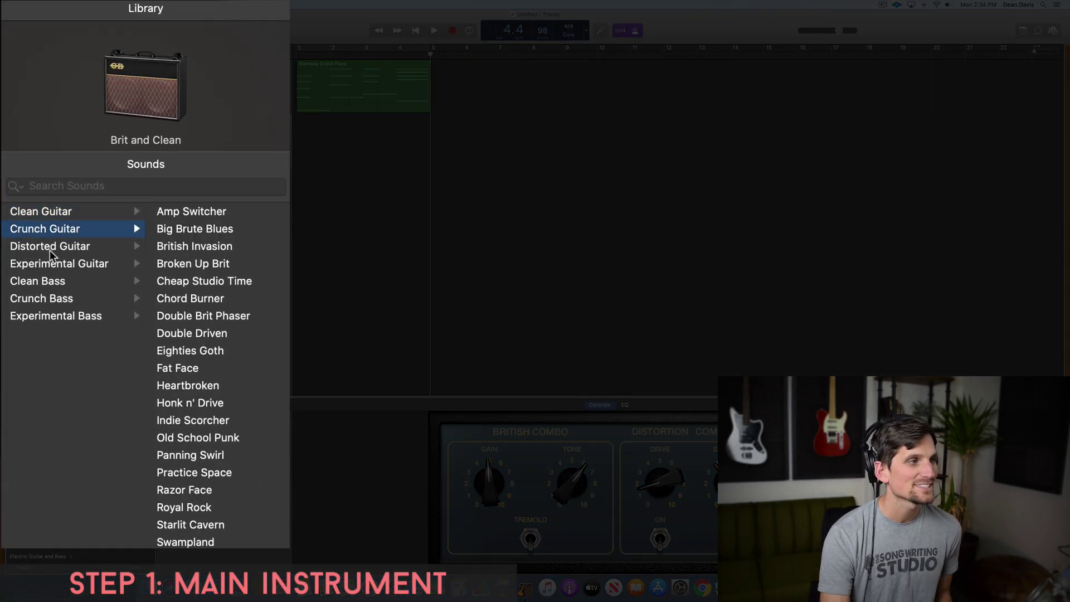
click(51, 248)
click(60, 211)
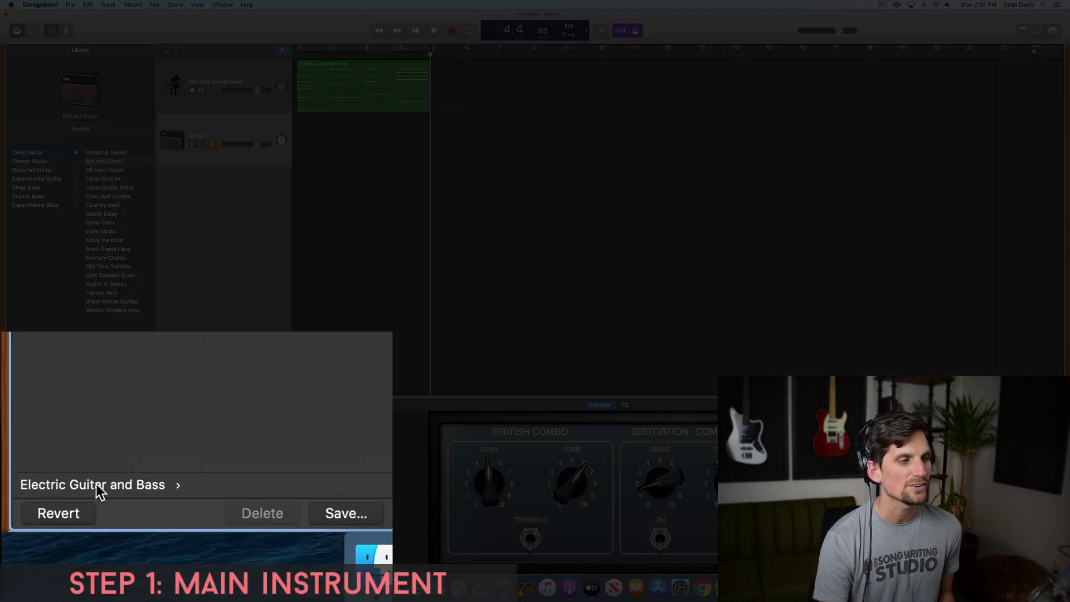
click(38, 556)
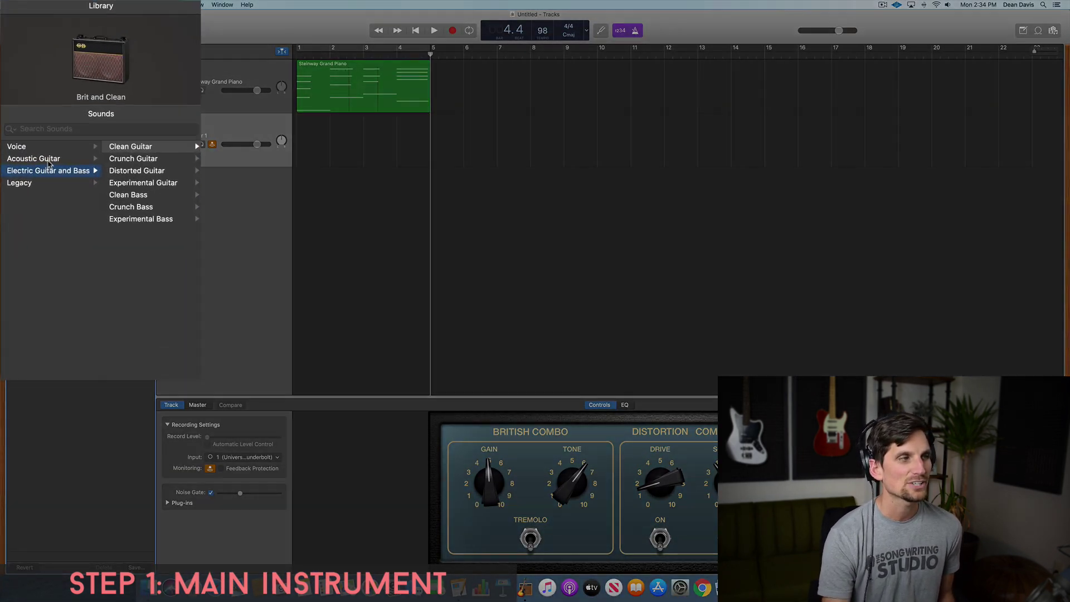
click(40, 161)
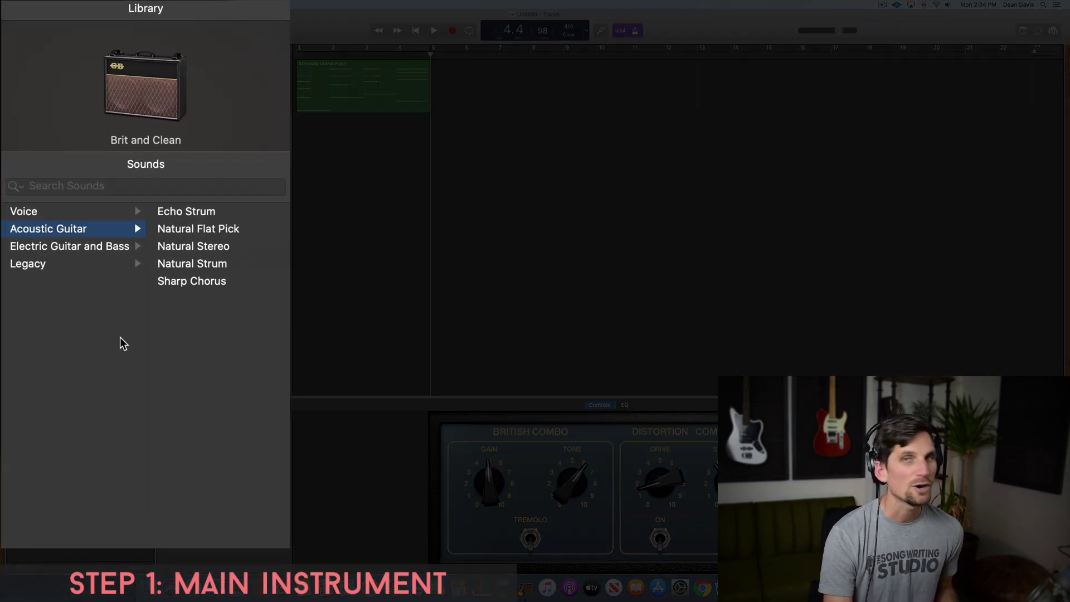
click(82, 249)
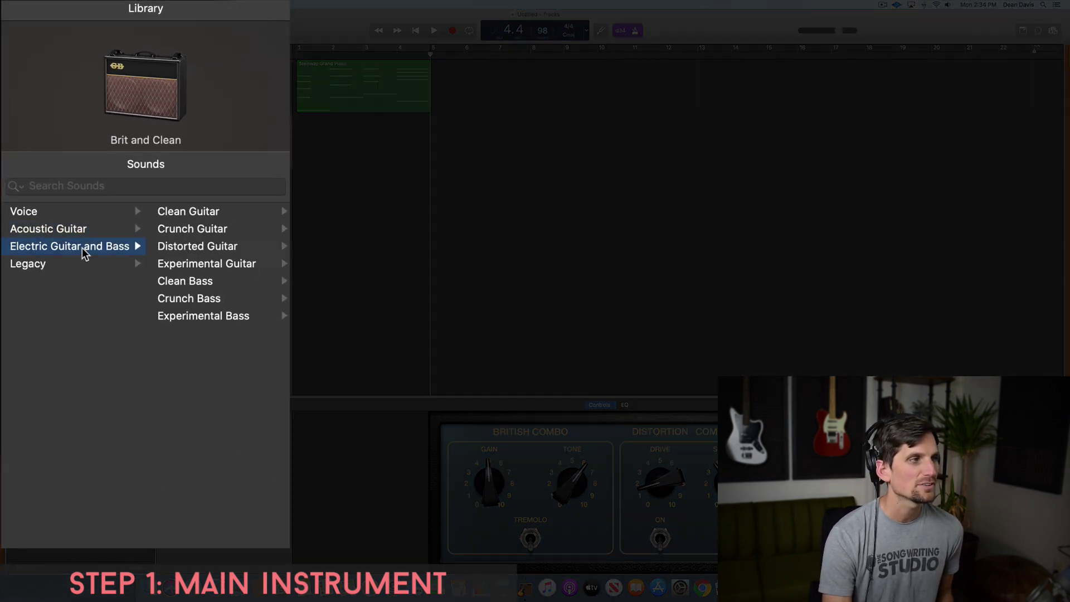
click(177, 212)
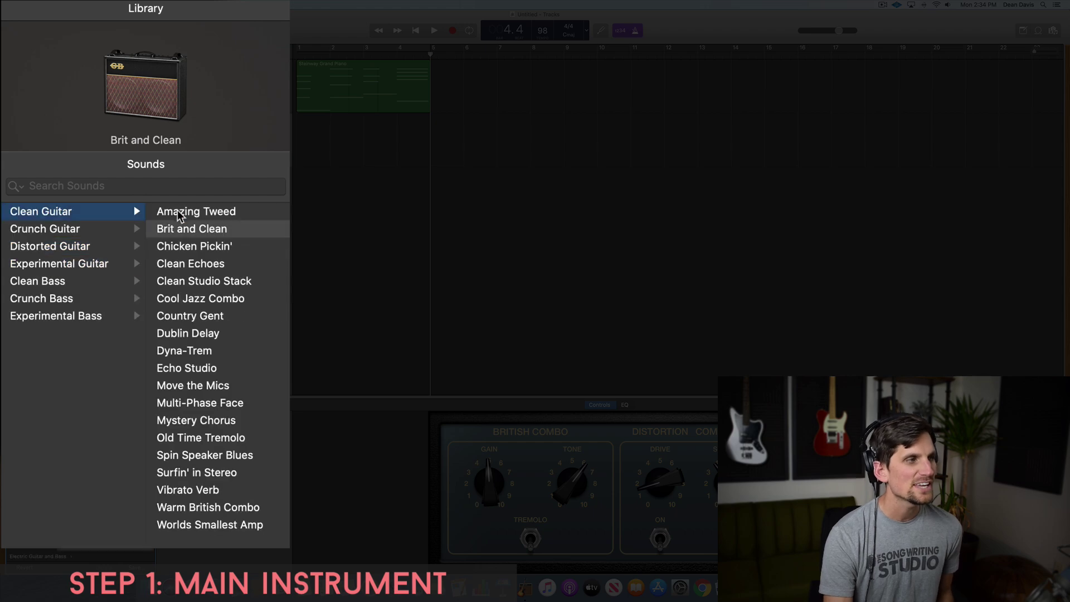
click(186, 370)
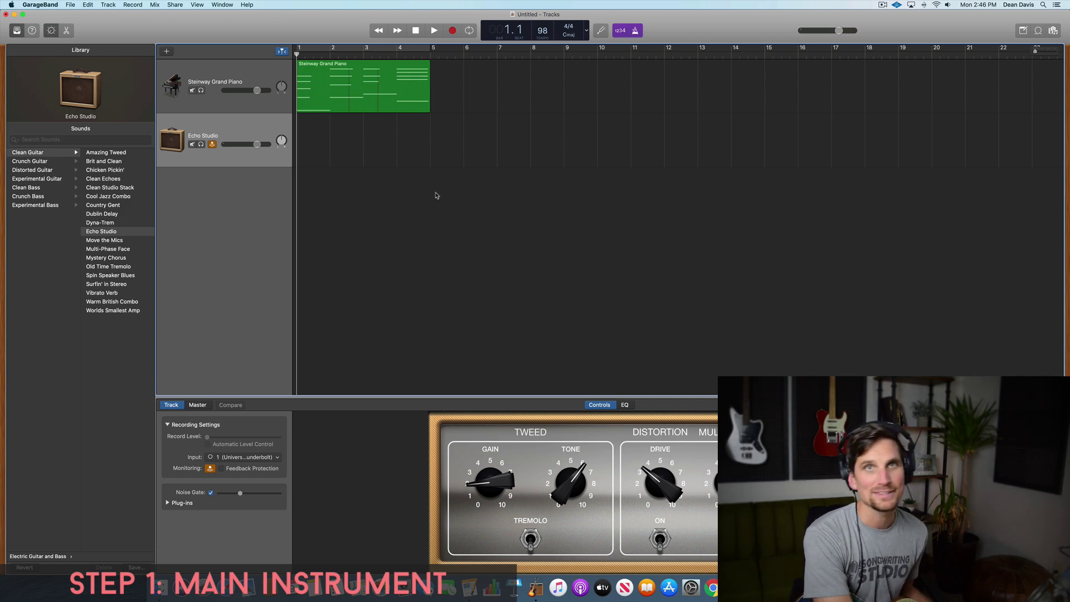
Record a four-bar guitar take on the Echo Studio track
key(r)
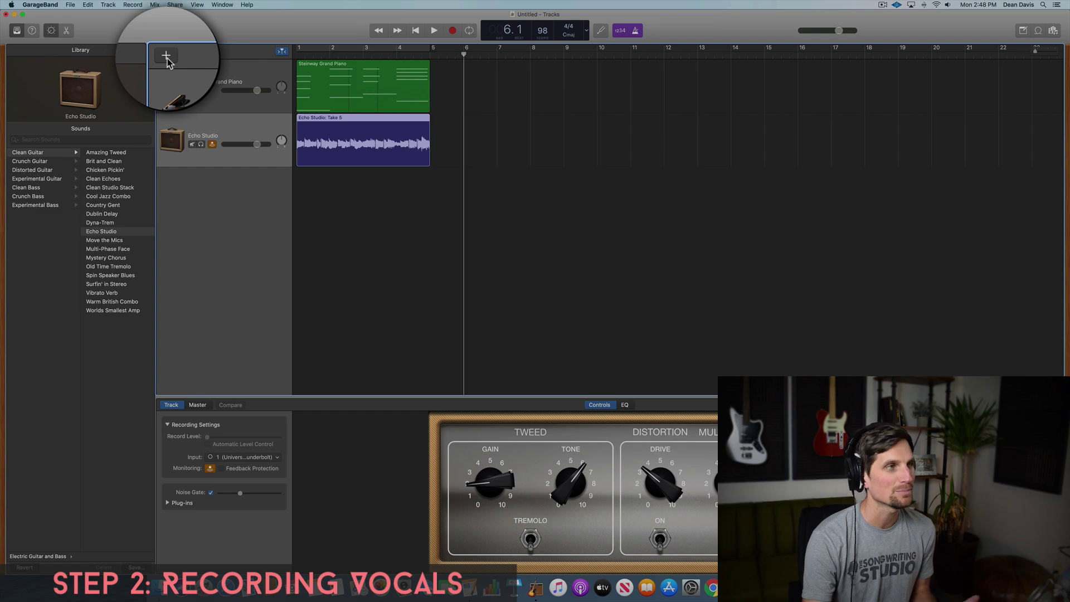
Create a microphone audio track, named Audio 2, below the guitar
click(166, 51)
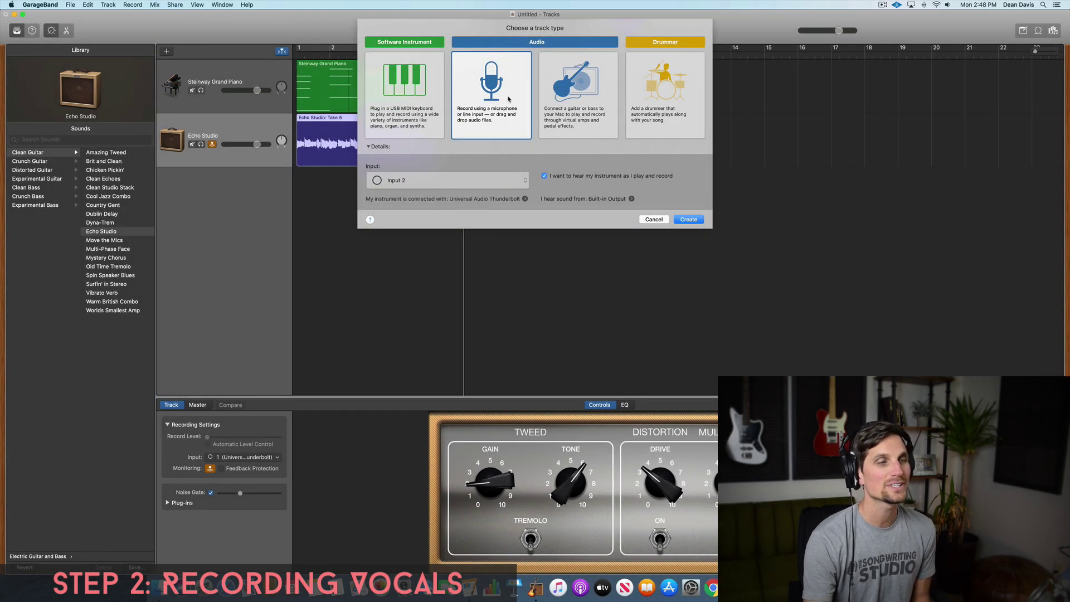
click(688, 220)
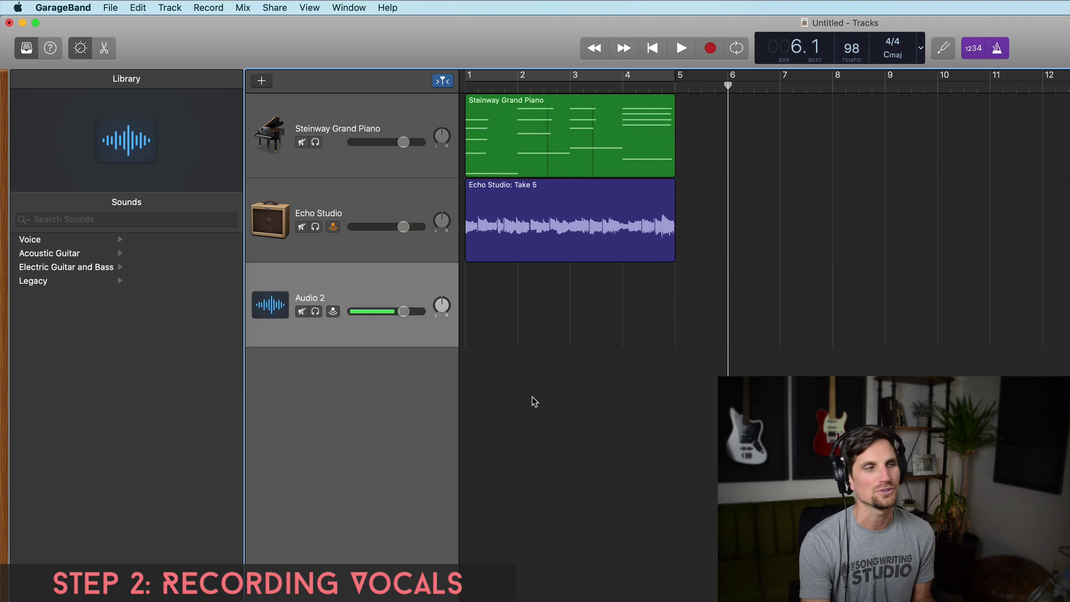
Rename the Audio 2 track to 'Lead Vocal'
double_click(320, 300)
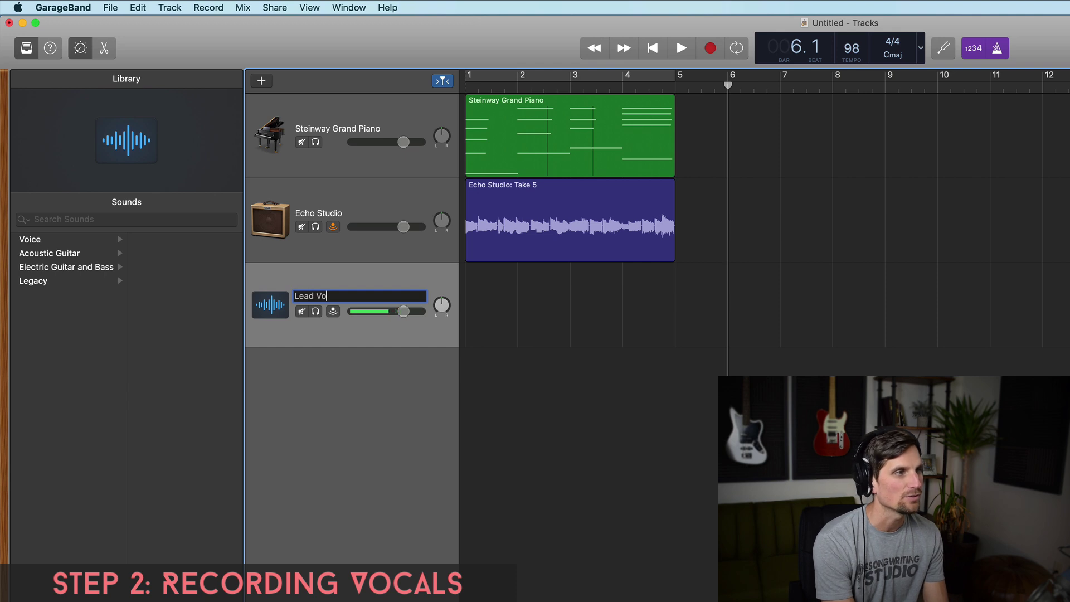
text(Lead Vocal)
key(Return)
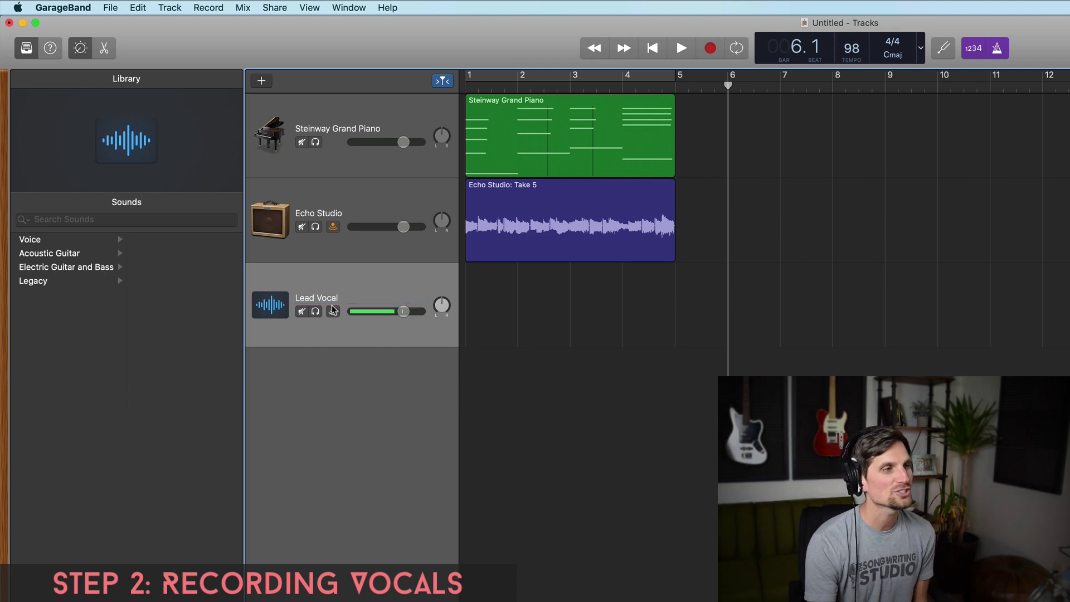
Give the Lead Vocal track the microphone icon from the Other icon set
click(269, 306)
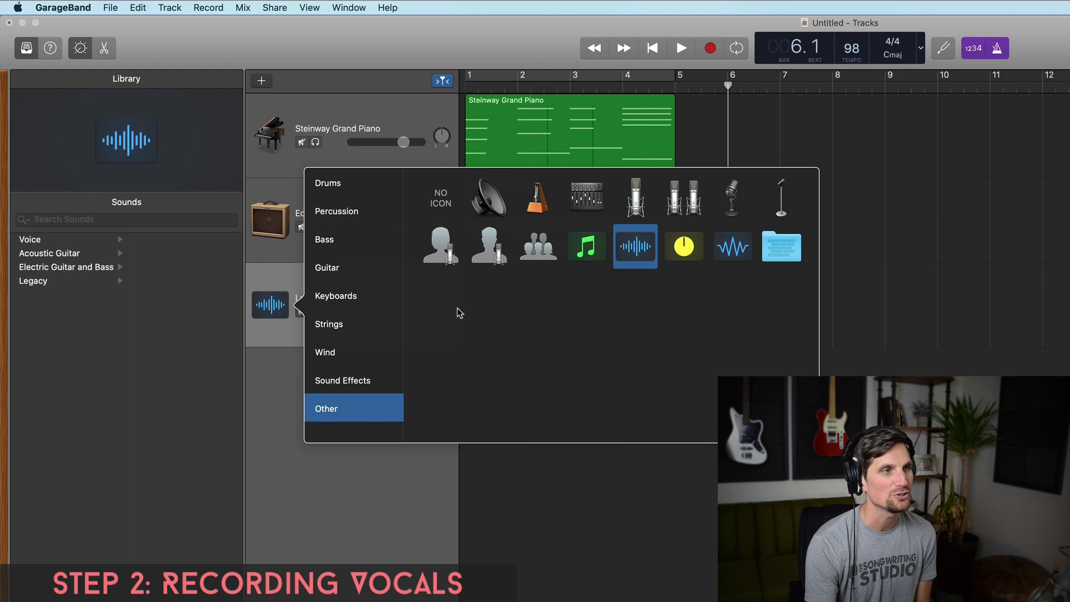
click(331, 269)
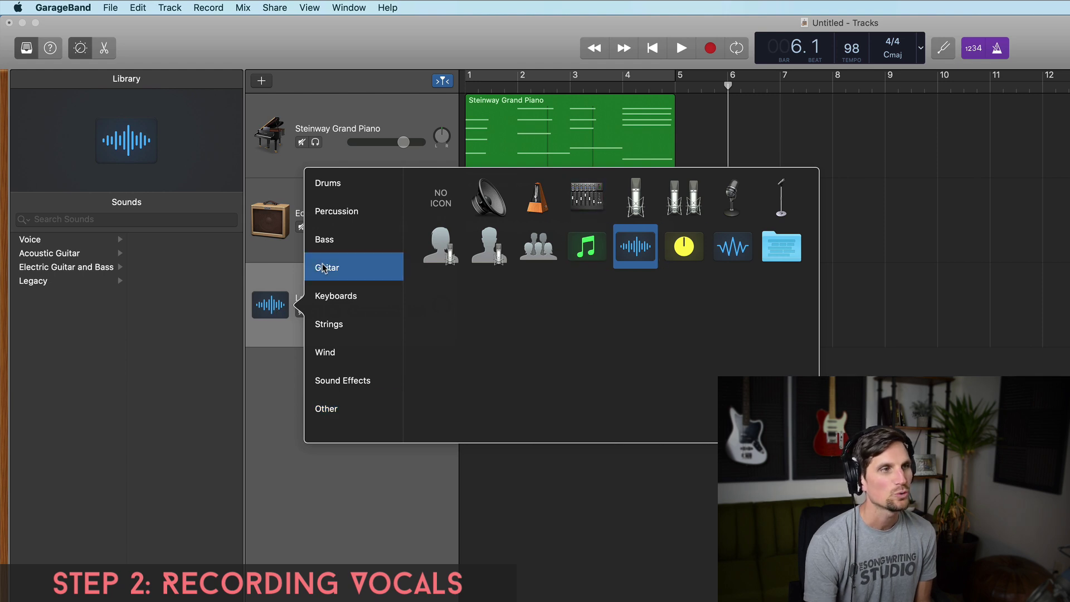
click(327, 413)
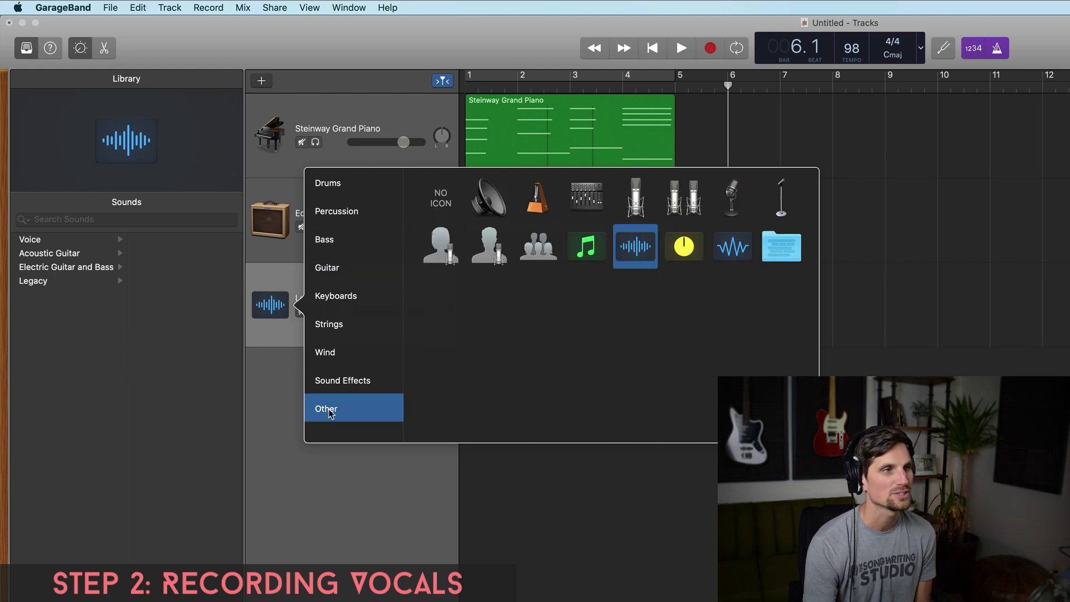
click(635, 213)
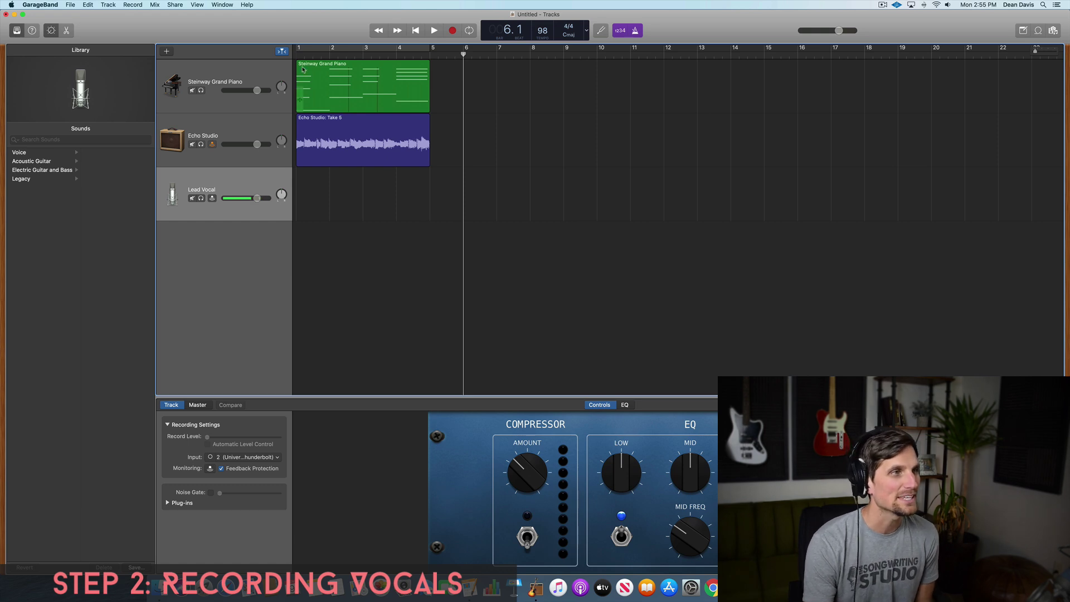
Record a vocal take on Lead Vocal from the song start, stopping around bar 5
key(Return)
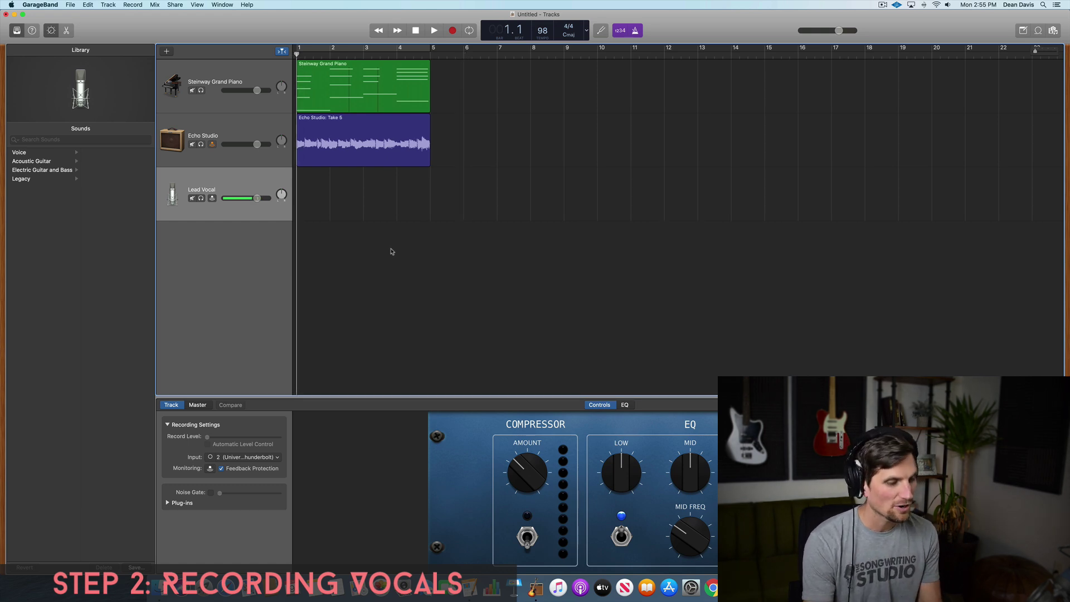
key(r)
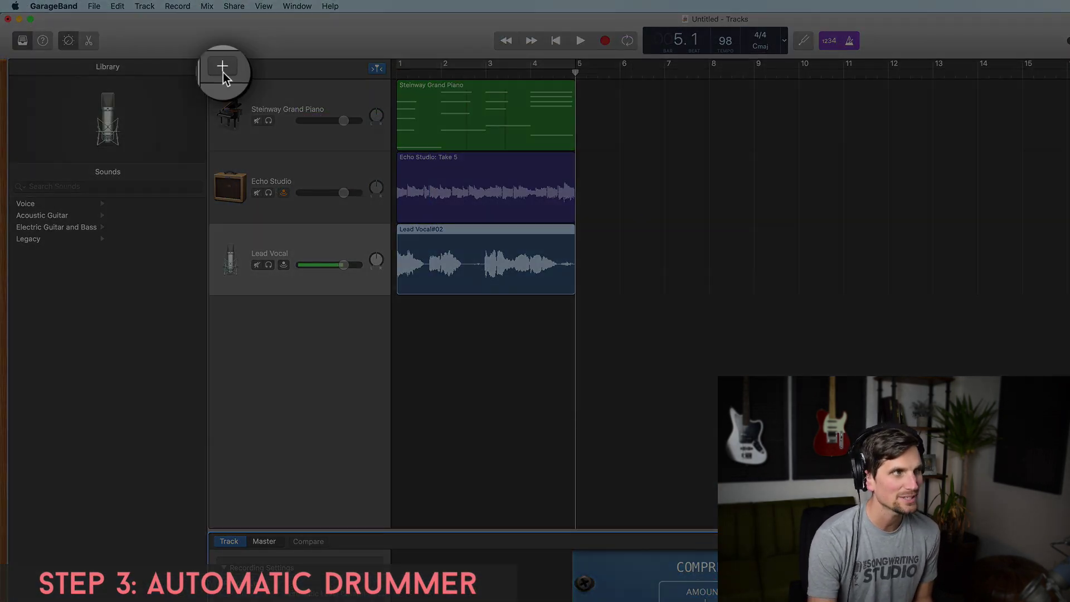
Add a Drummer track, which loads the SoCal (Kyle) kit with an eight-bar region
click(223, 69)
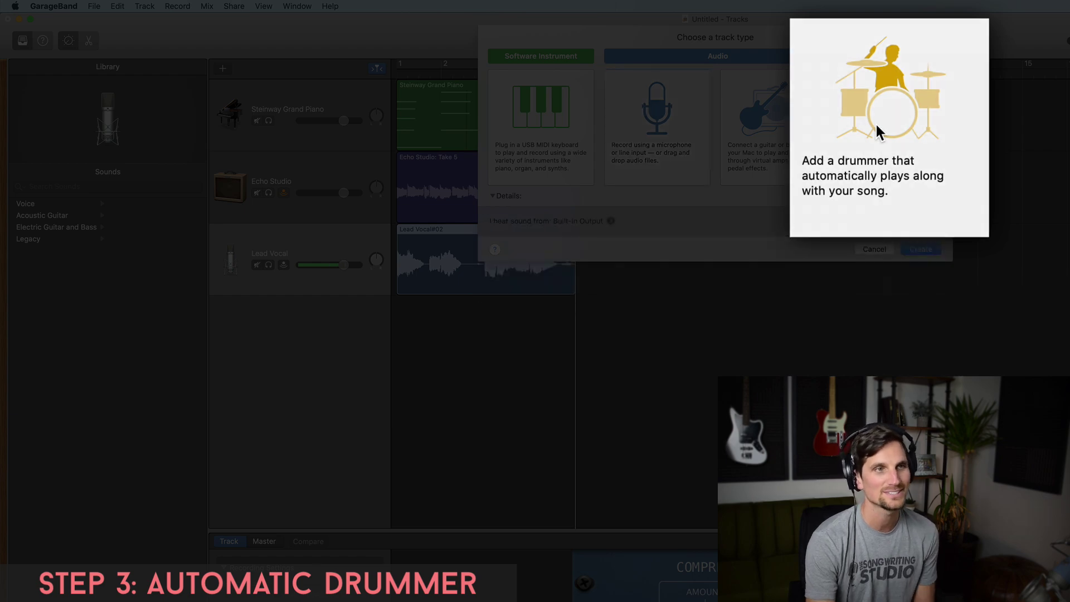
click(880, 147)
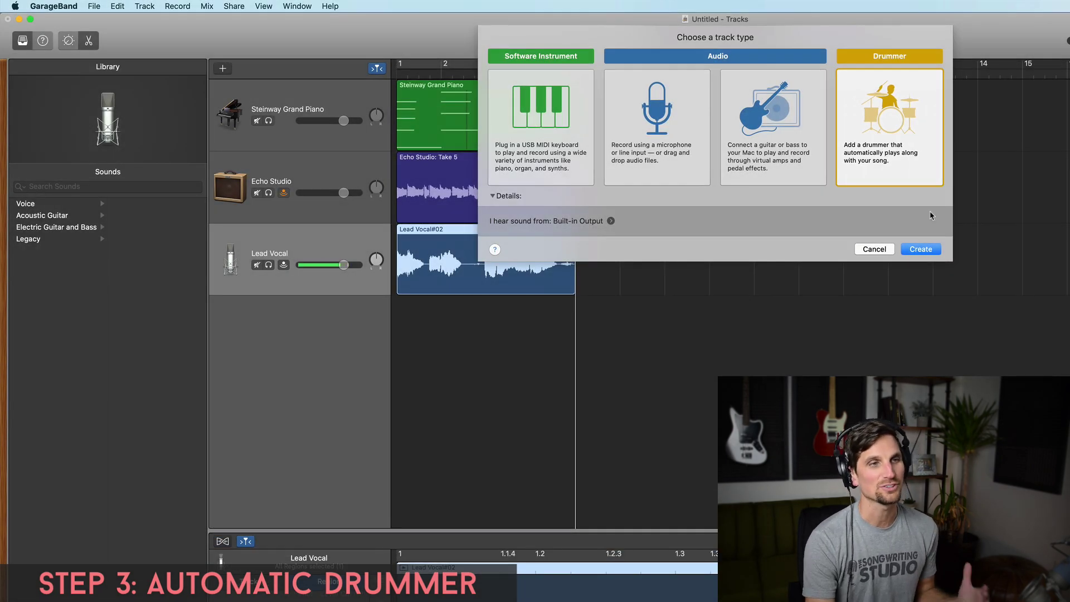
click(920, 249)
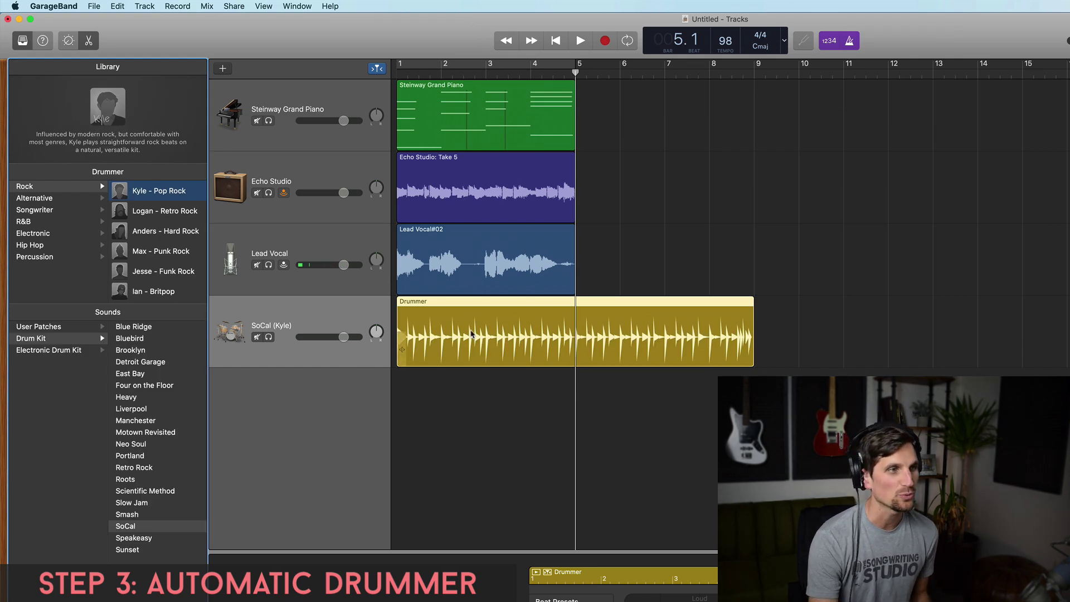
Play the song from the start to hear the new drums, then stop
key(Return)
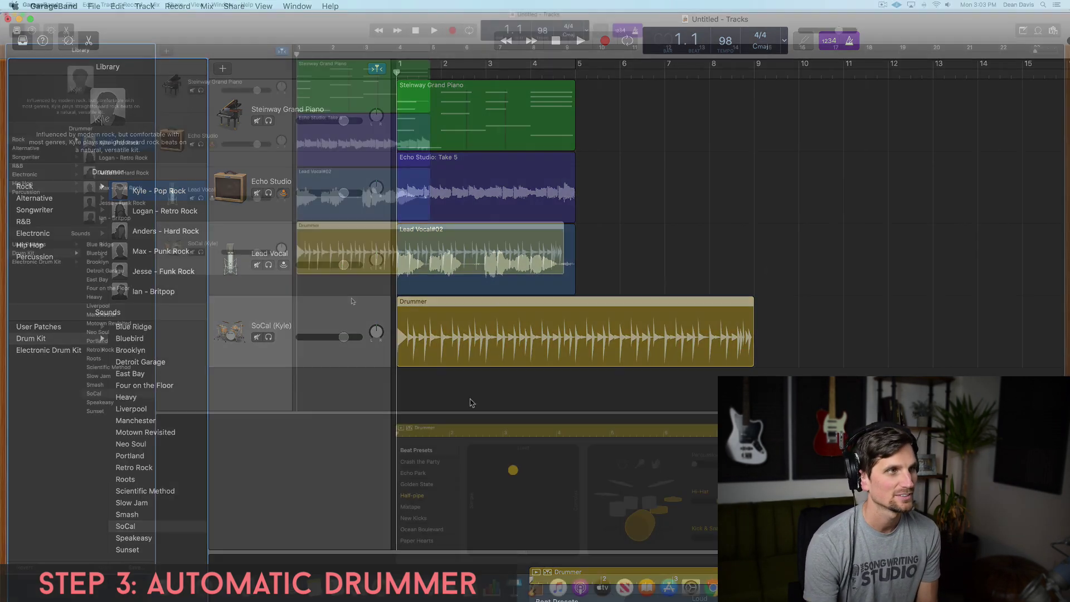
key(space)
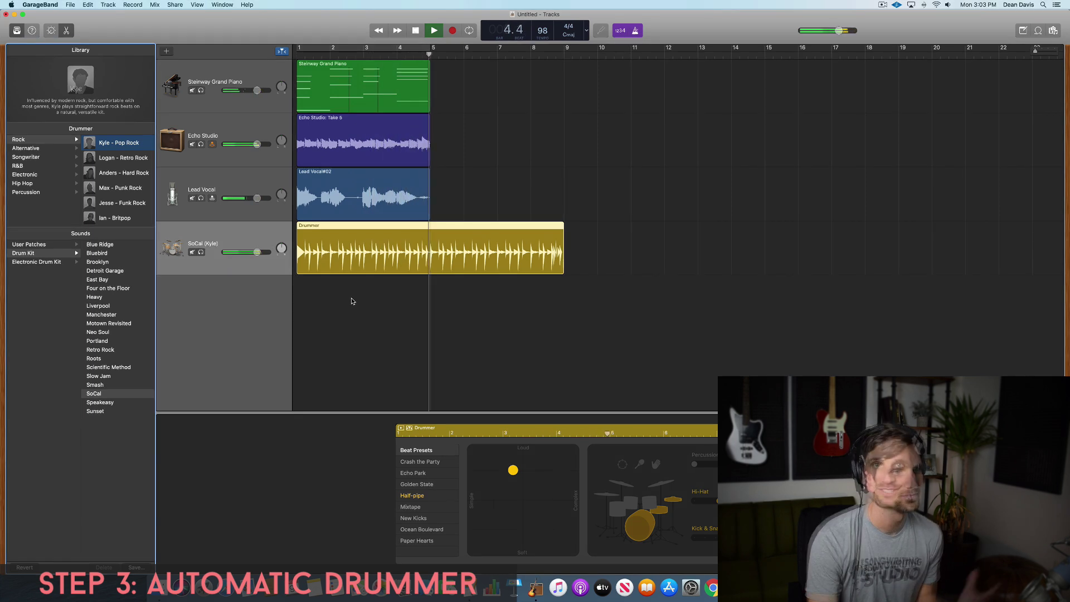
key(space)
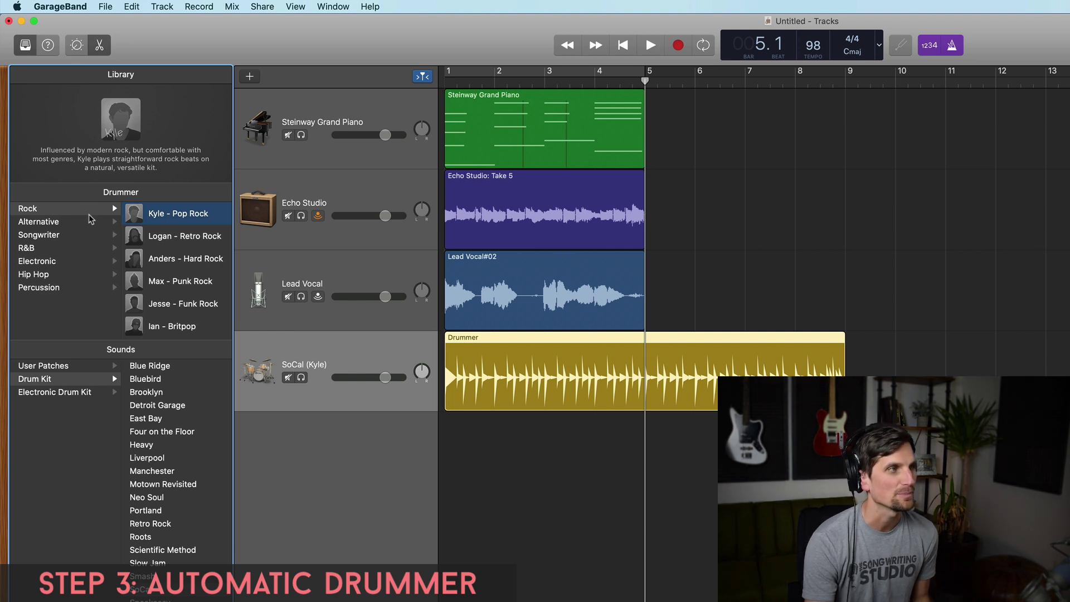
Browse Alternative, Songwriter, R&B, Electronic, Hip Hop and Percussion drummers, then return to Rock
click(71, 223)
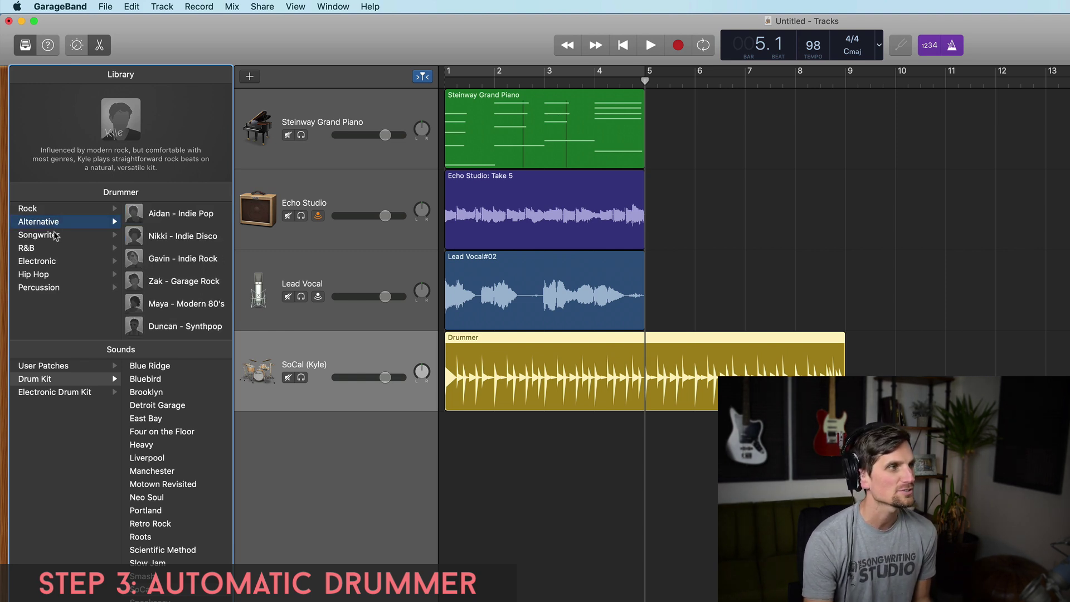
click(55, 236)
click(42, 249)
click(45, 263)
click(41, 276)
click(41, 289)
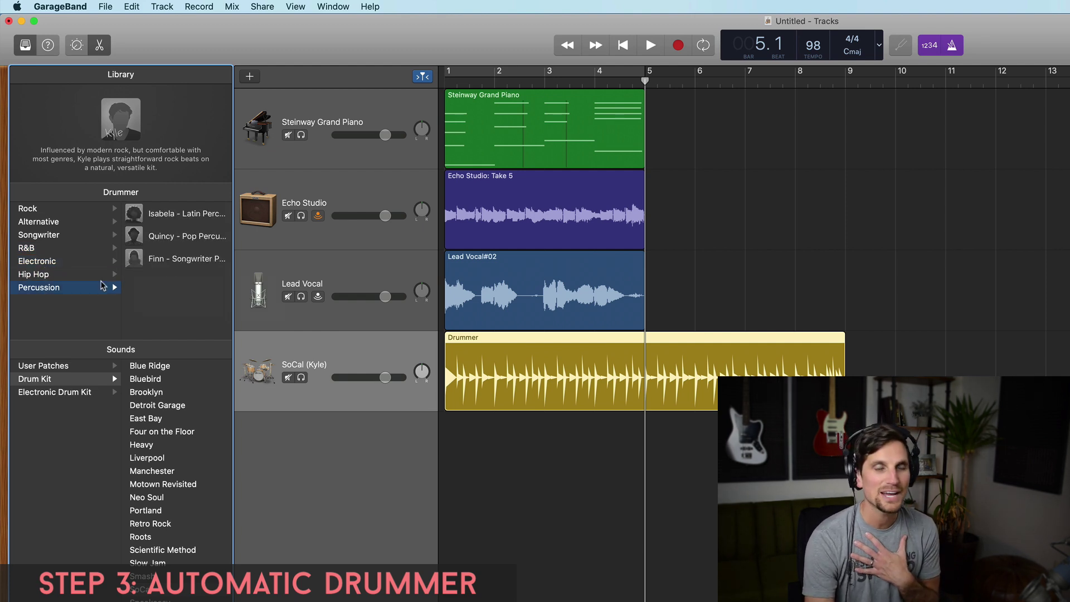
click(67, 210)
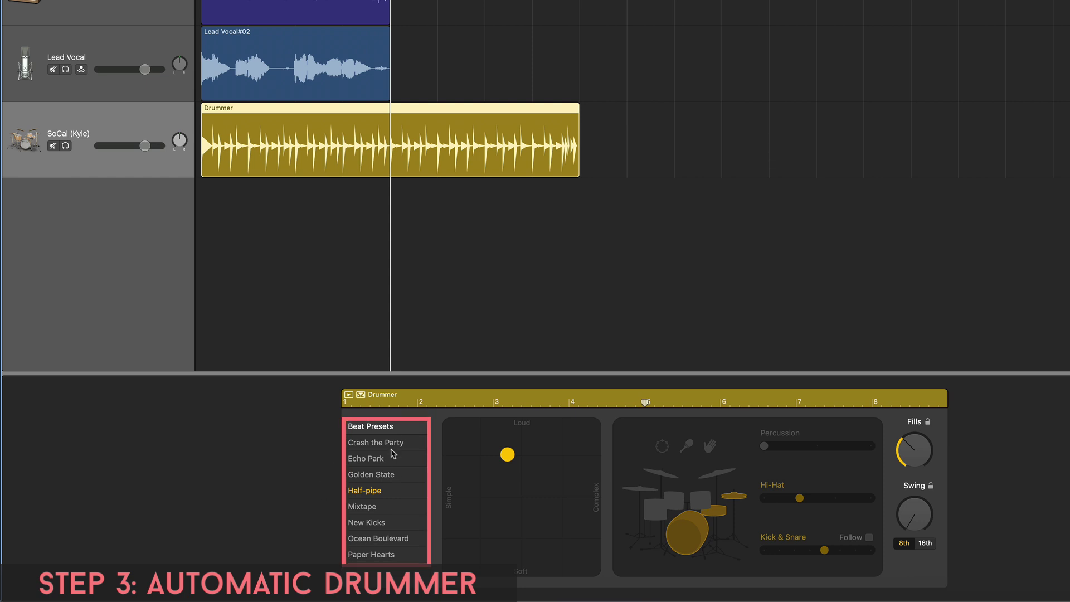
Audition the Crash the Party, Echo Park and Golden State beat presets
click(386, 443)
click(381, 459)
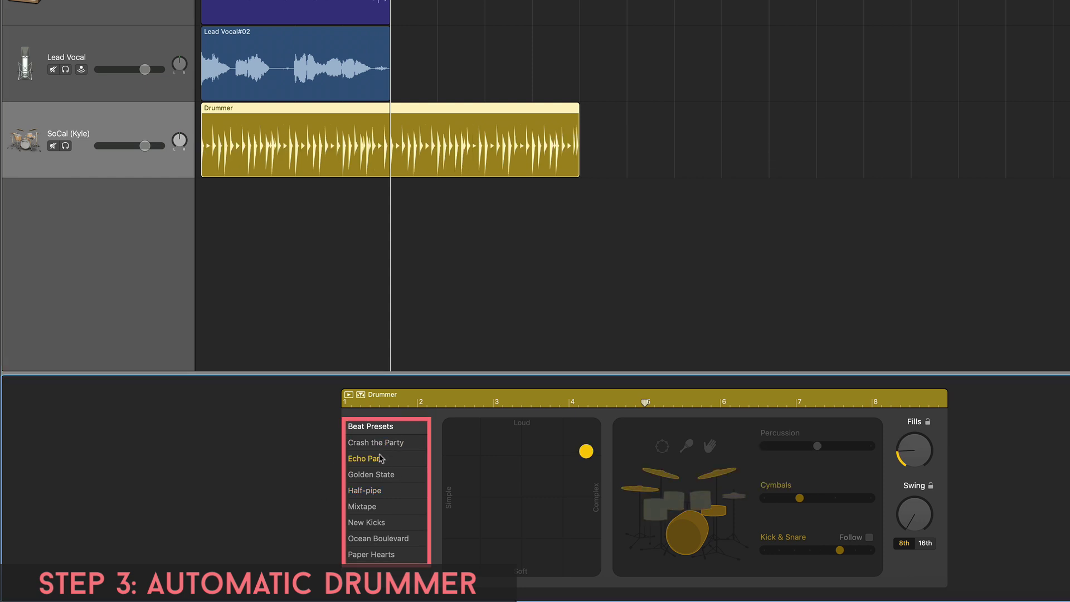
click(377, 474)
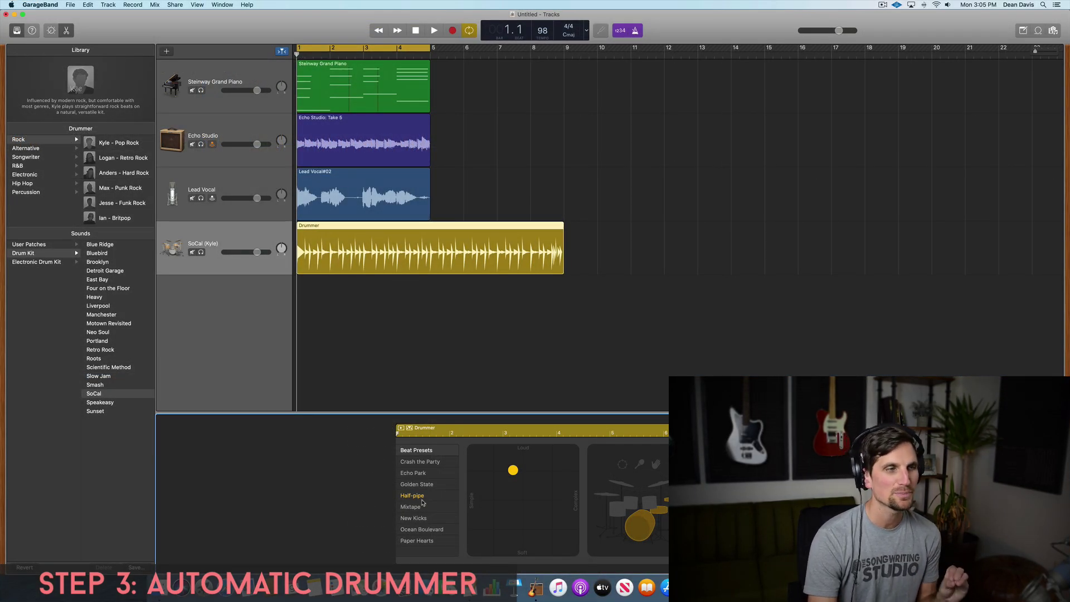
Trim the drummer region to end at bar 5 and add a Golden State region after it
drag(563, 262, 429, 260)
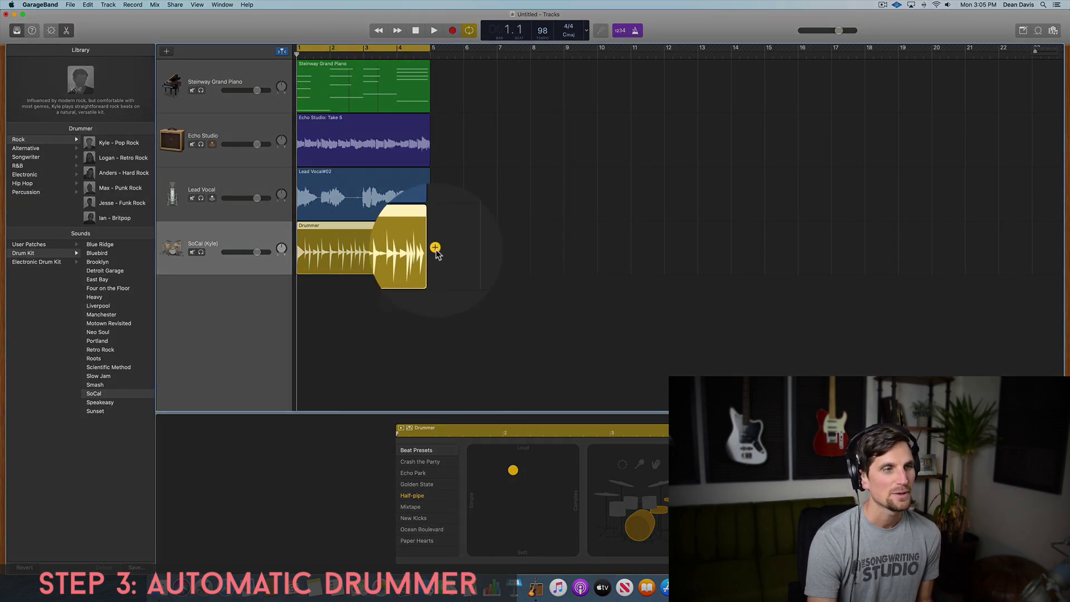
click(435, 249)
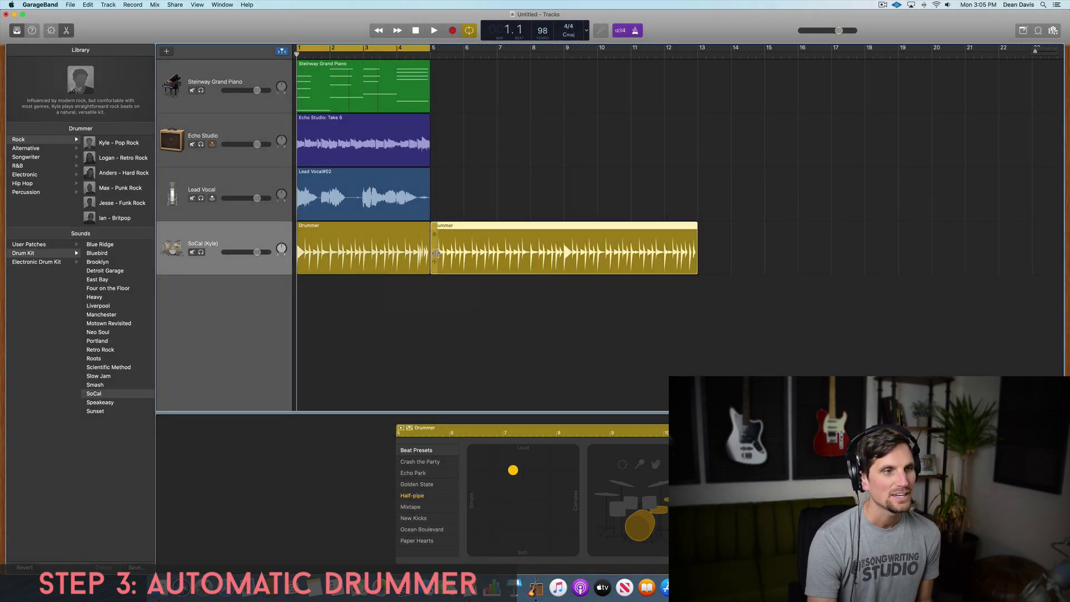
click(431, 484)
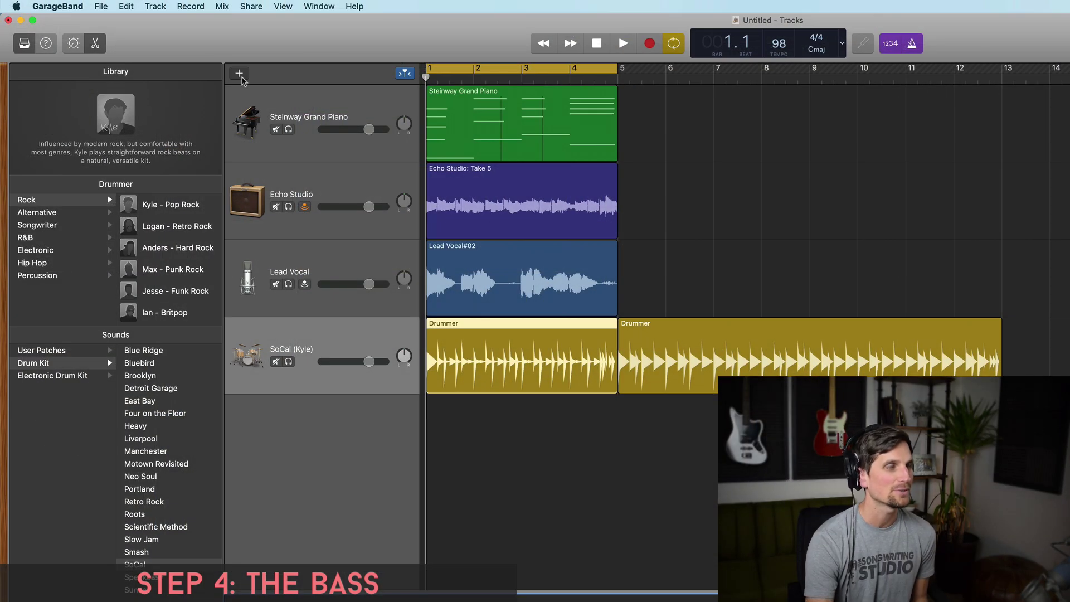
Create a Software Instrument track, which starts as a Classic Electric Piano
click(240, 74)
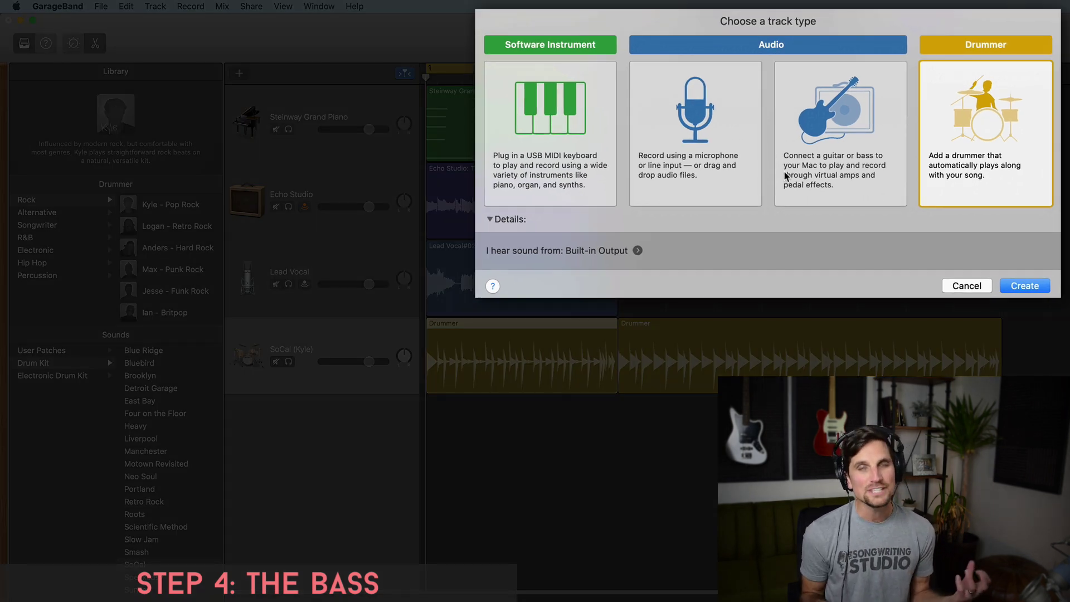
click(831, 157)
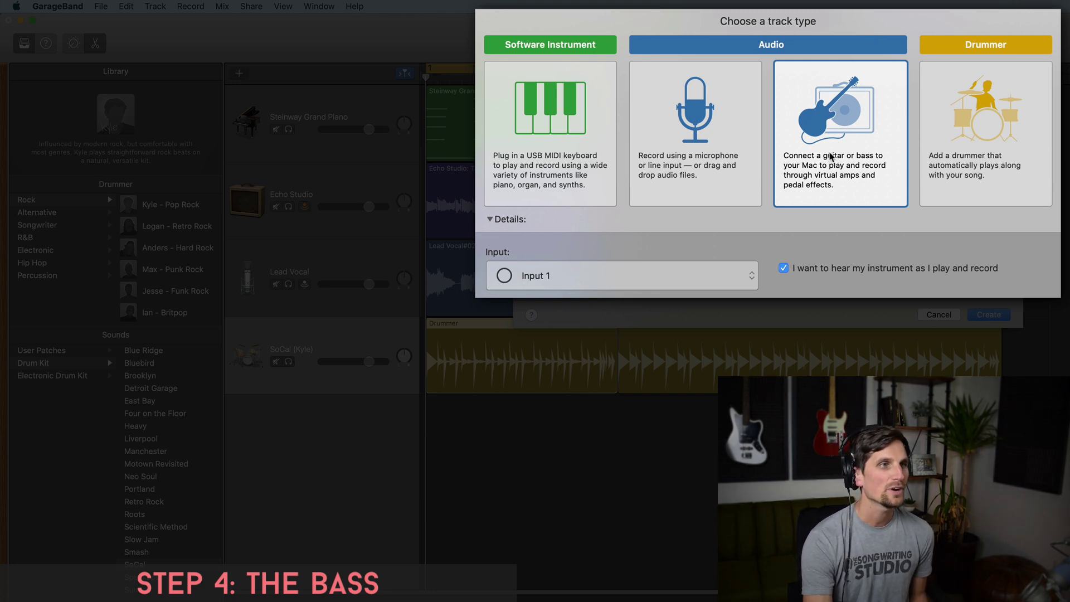
click(577, 118)
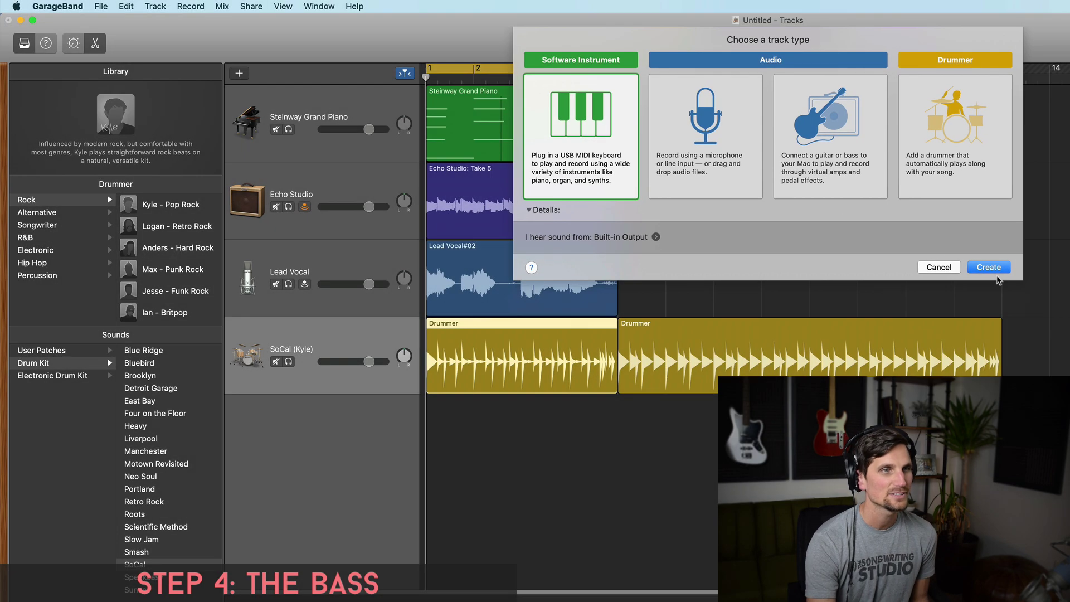
key(Return)
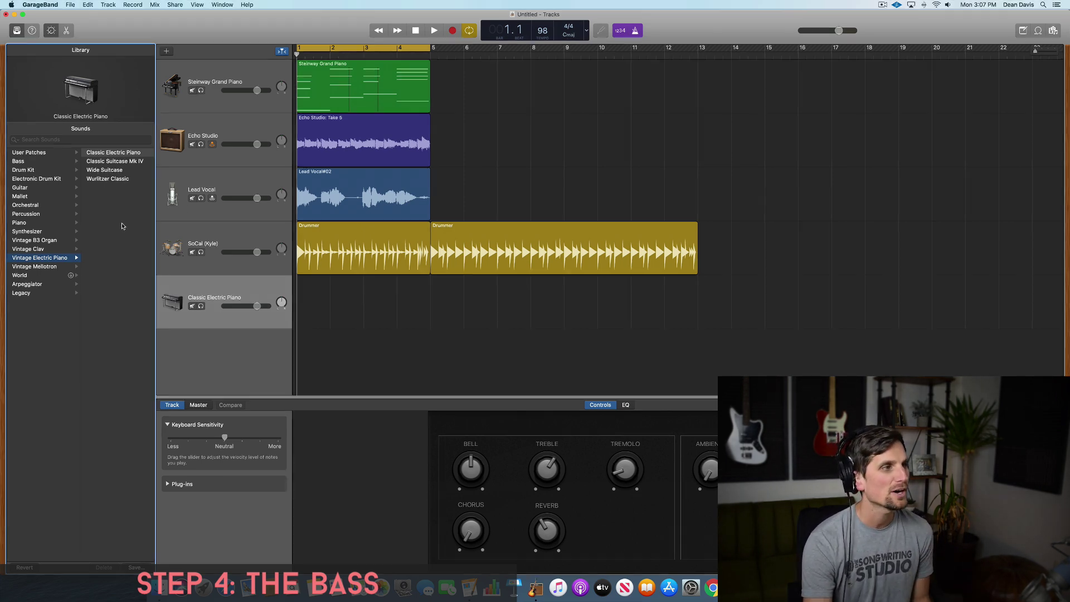
Audition the synth bass and bass sounds, then load Stinger Bass onto the new track
click(31, 232)
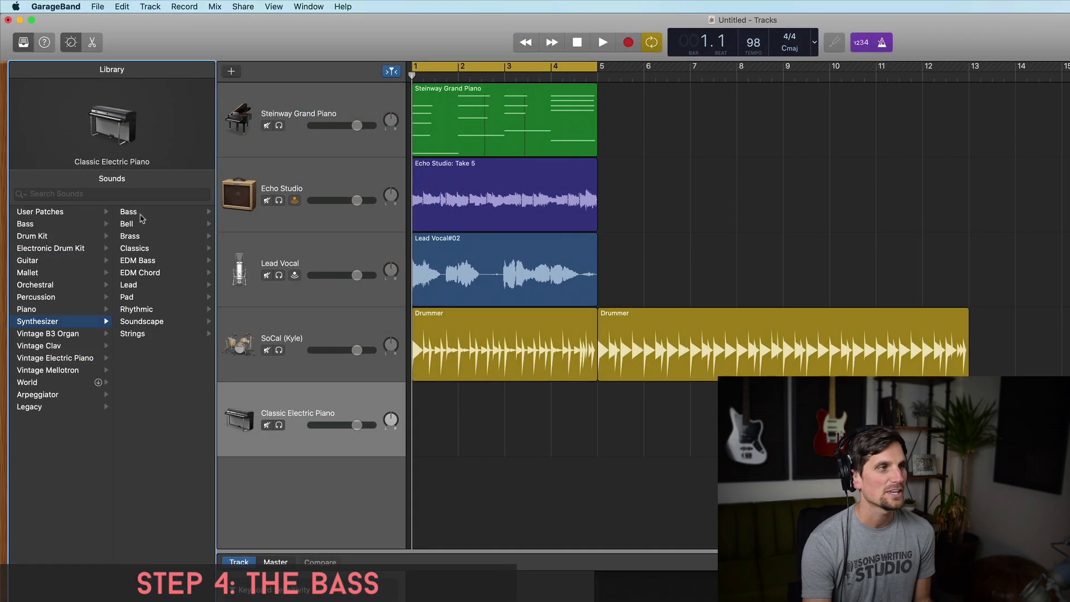
click(140, 214)
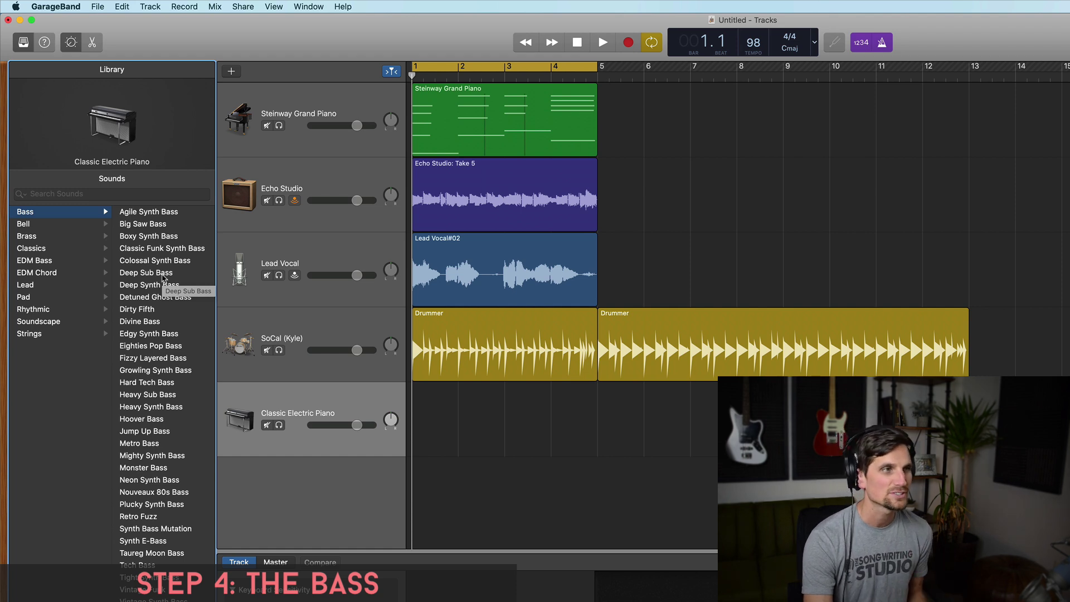
scroll(163, 277, left, 5)
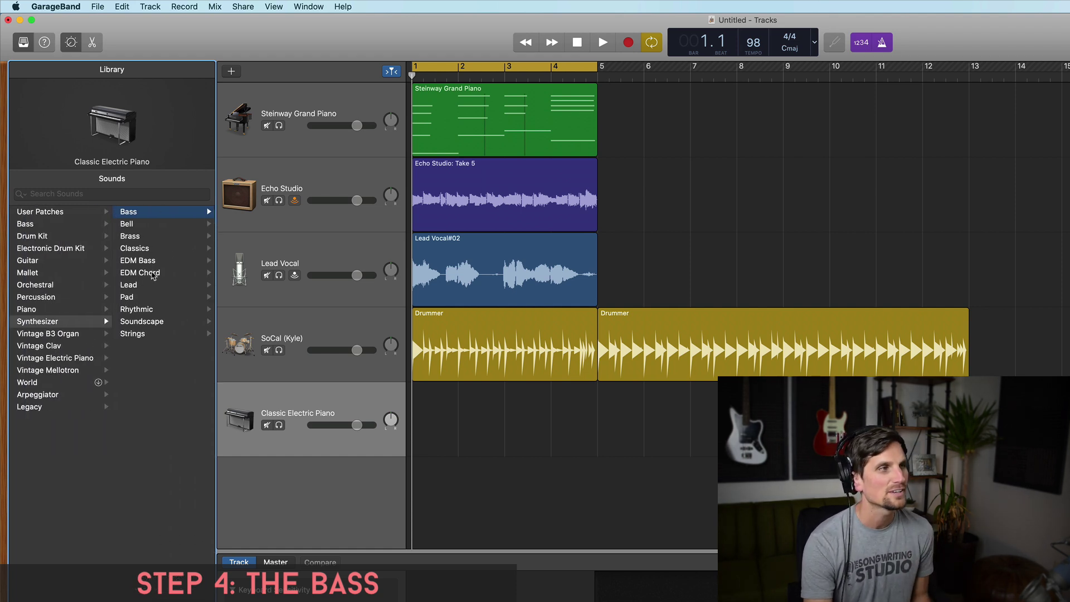
click(38, 226)
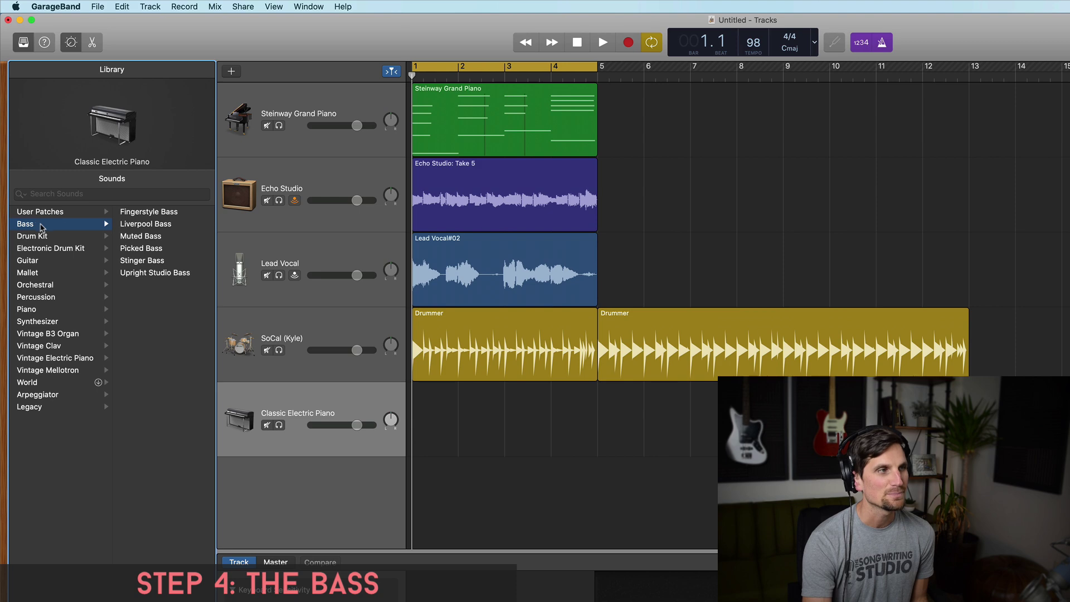
click(132, 213)
click(134, 224)
click(139, 236)
click(148, 248)
click(153, 261)
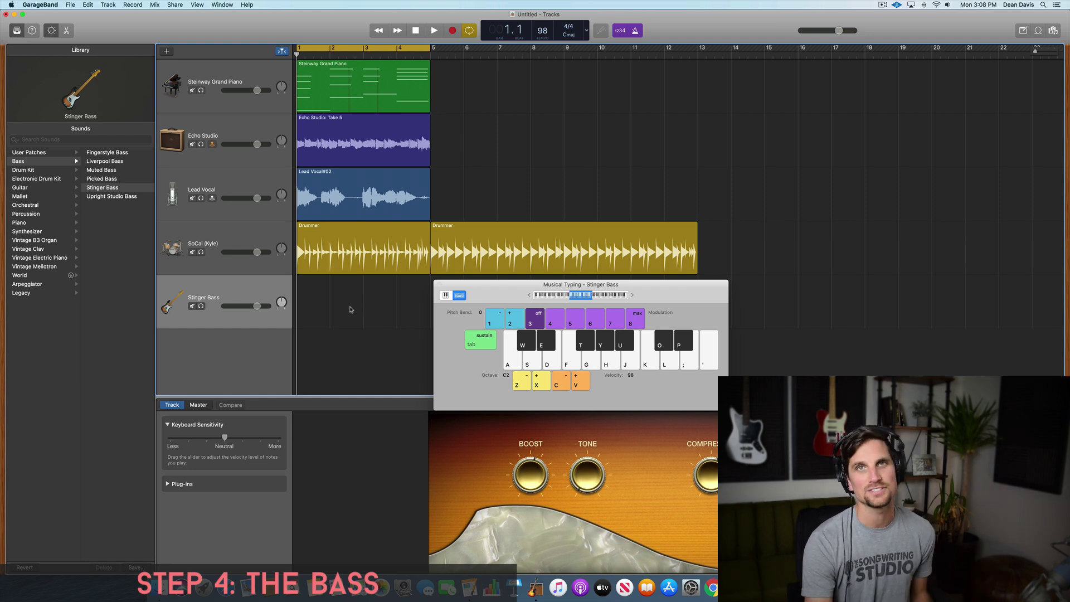
Select the Stinger Bass track and record a short four-bar bass line with Musical Typing
click(233, 78)
click(235, 125)
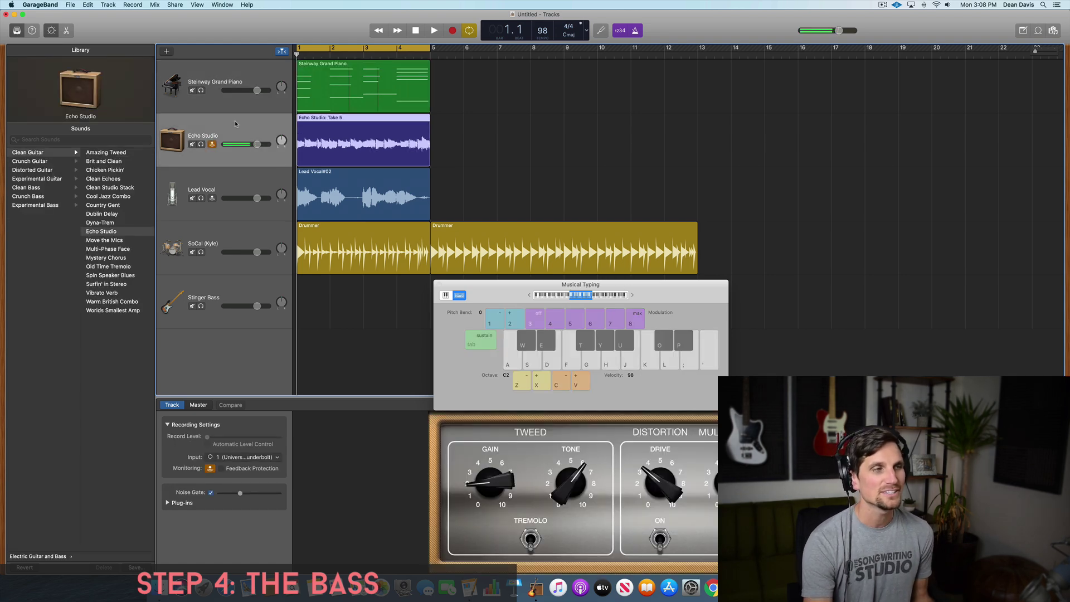
click(242, 100)
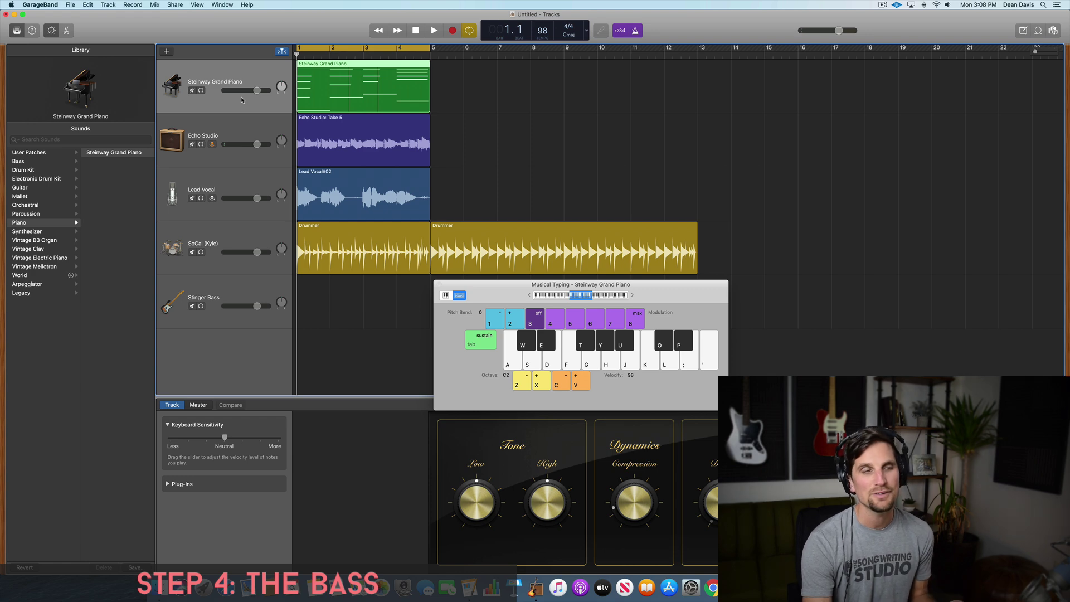
click(255, 285)
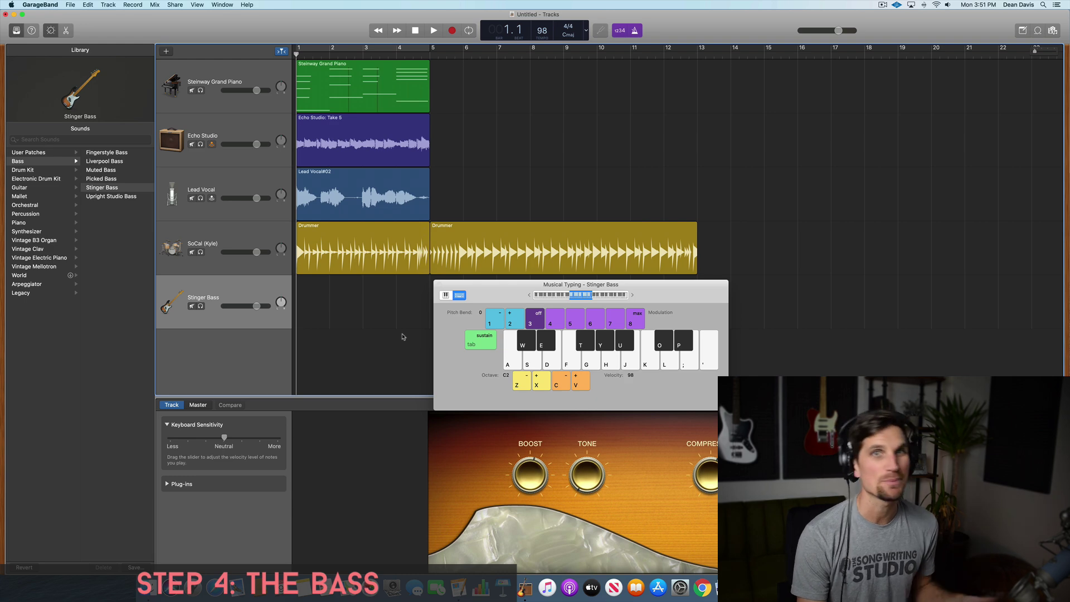
key(r)
key(a)
key(a)
key(a)
key(a)
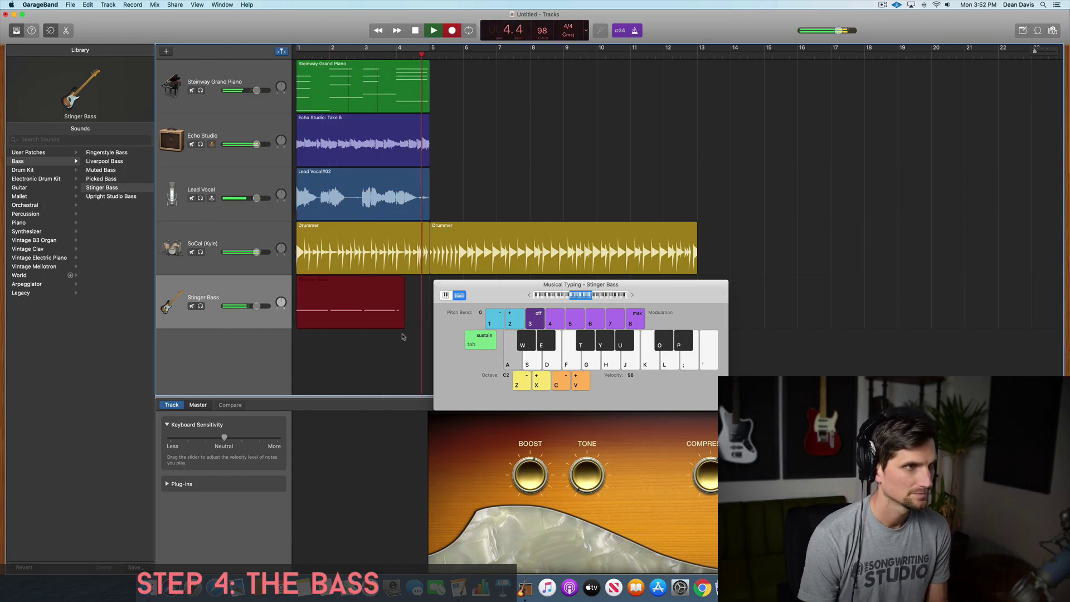
key(space)
In the Piano Roll, align the four bass notes to bars 1–4, raising them to E2 through F2
double_click(399, 309)
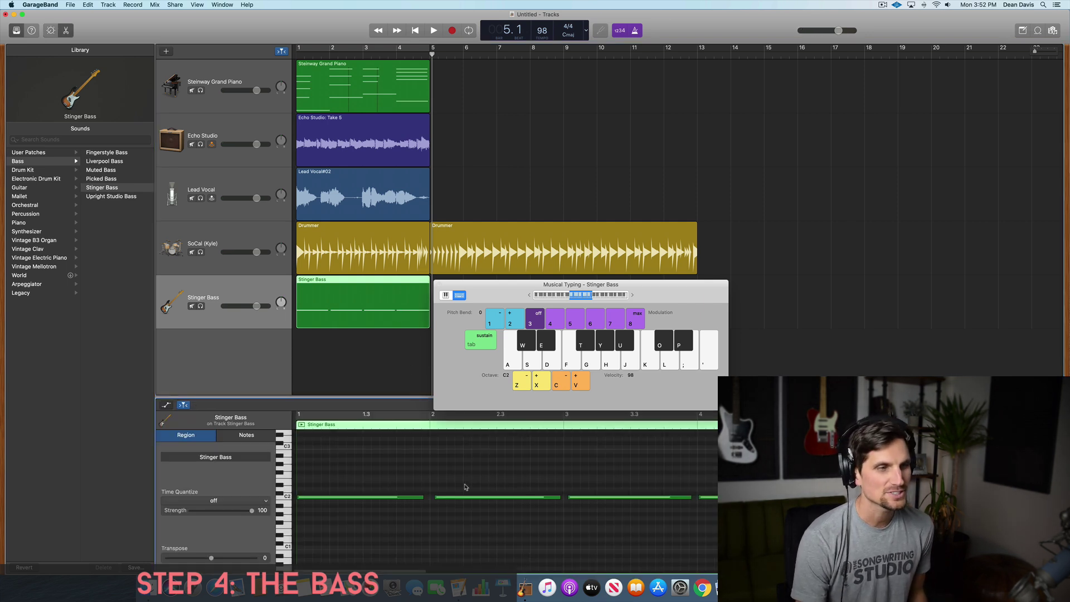
click(397, 498)
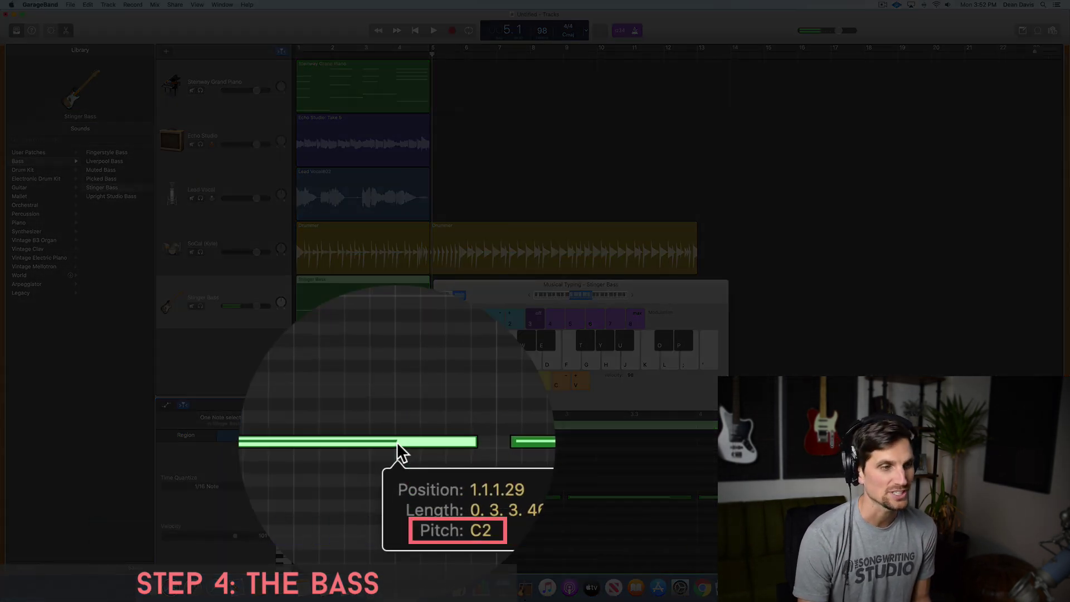
drag(396, 442, 395, 443)
click(414, 502)
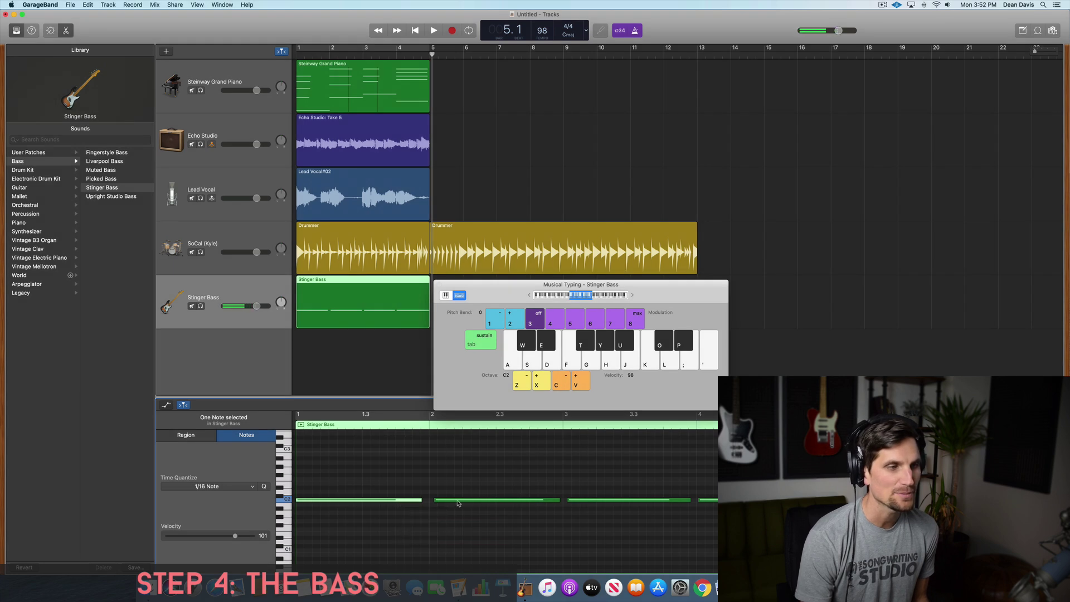
drag(457, 503, 454, 473)
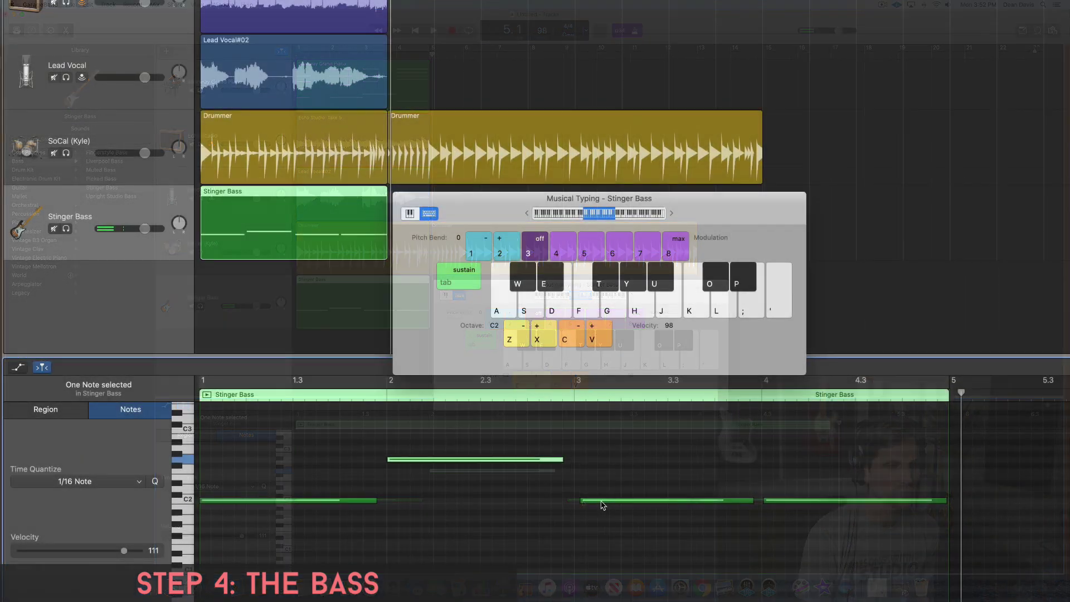
drag(578, 500, 596, 450)
drag(804, 506, 800, 476)
Hide the musical keyboard and play the song from the beginning
key(Return)
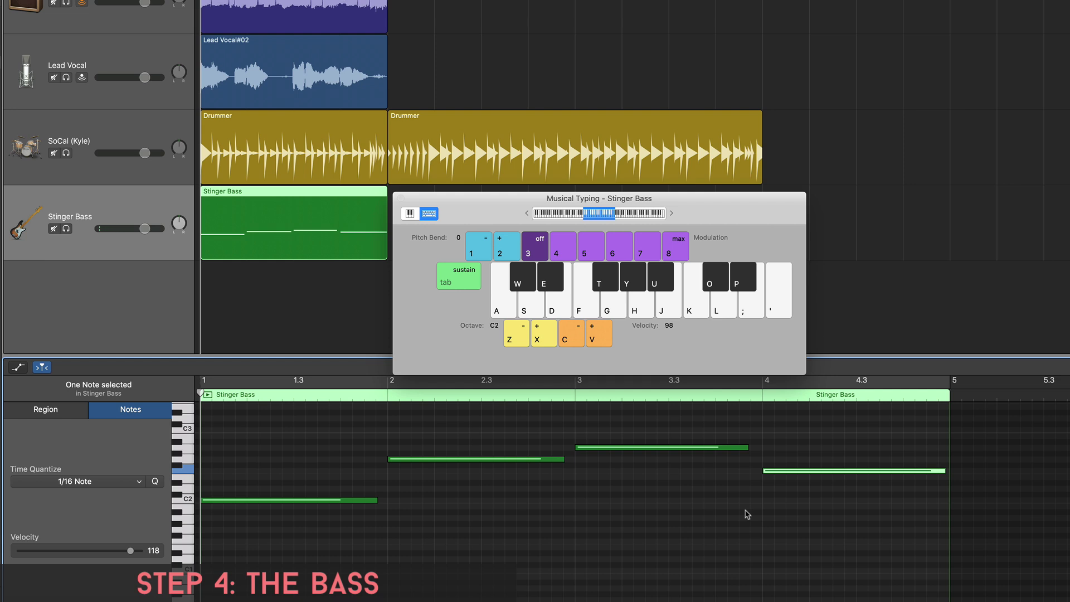
key(super+k)
key(space)
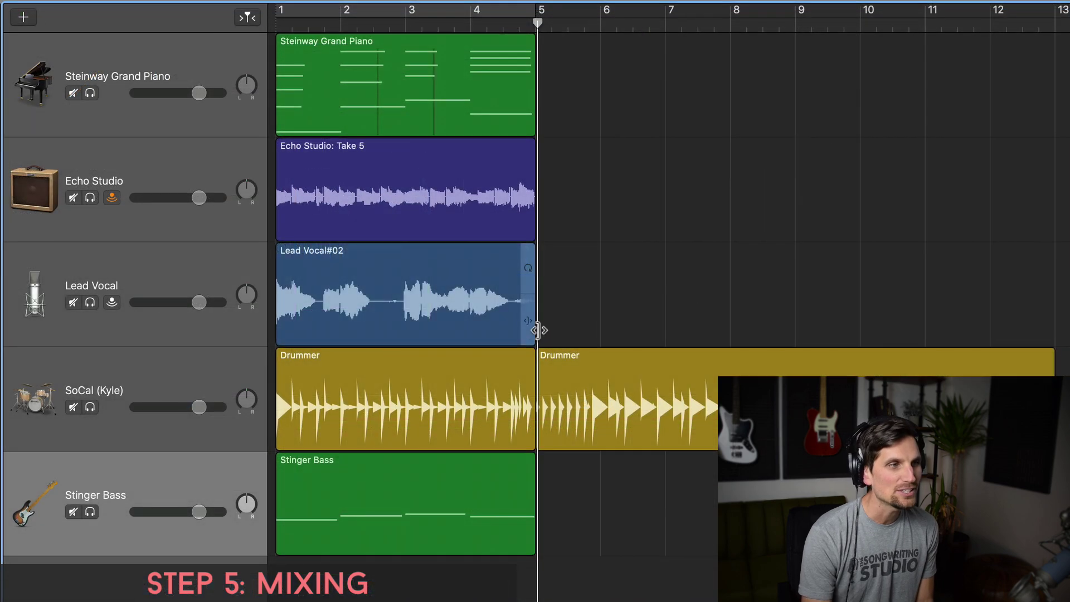
drag(431, 212, 453, 212)
drag(581, 331, 537, 320)
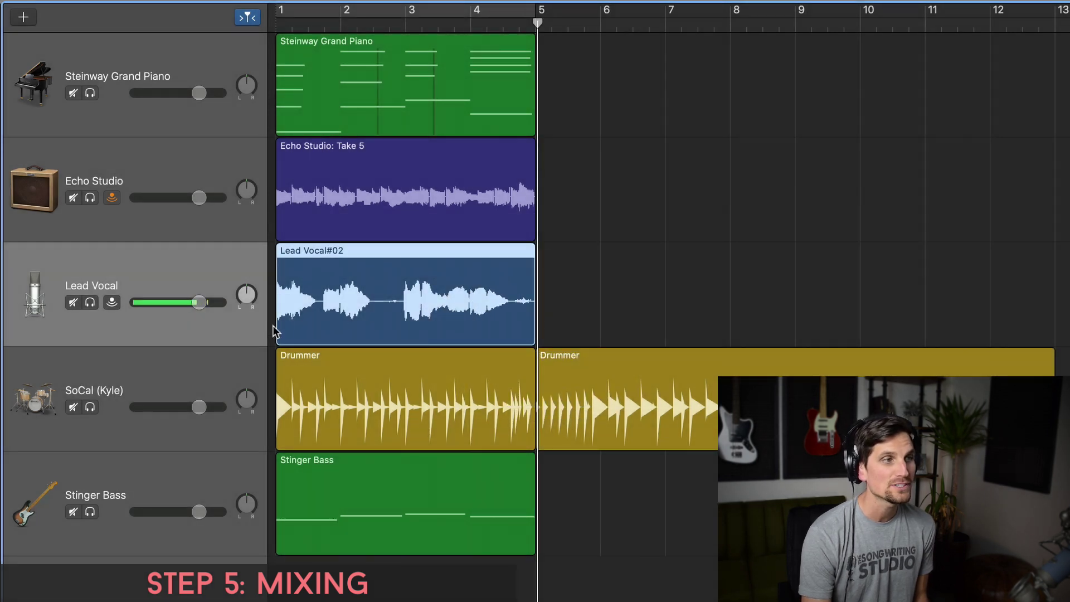
mouse_move(277, 328)
mouse_down()
mouse_move(308, 327)
mouse_move(277, 326)
mouse_up()
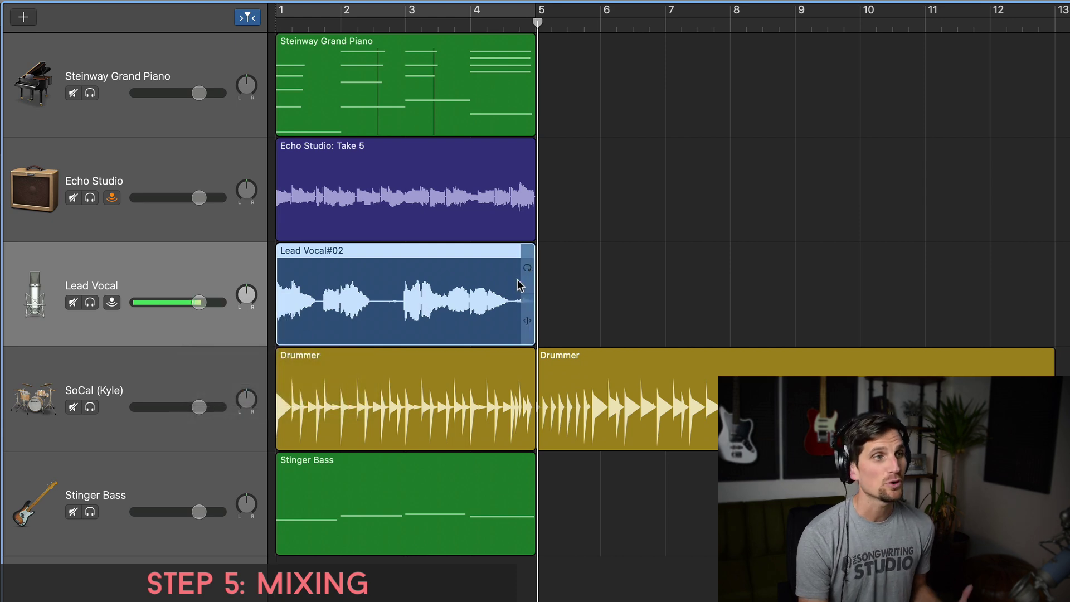
mouse_move(533, 225)
mouse_down()
mouse_move(549, 224)
mouse_move(535, 224)
mouse_up()
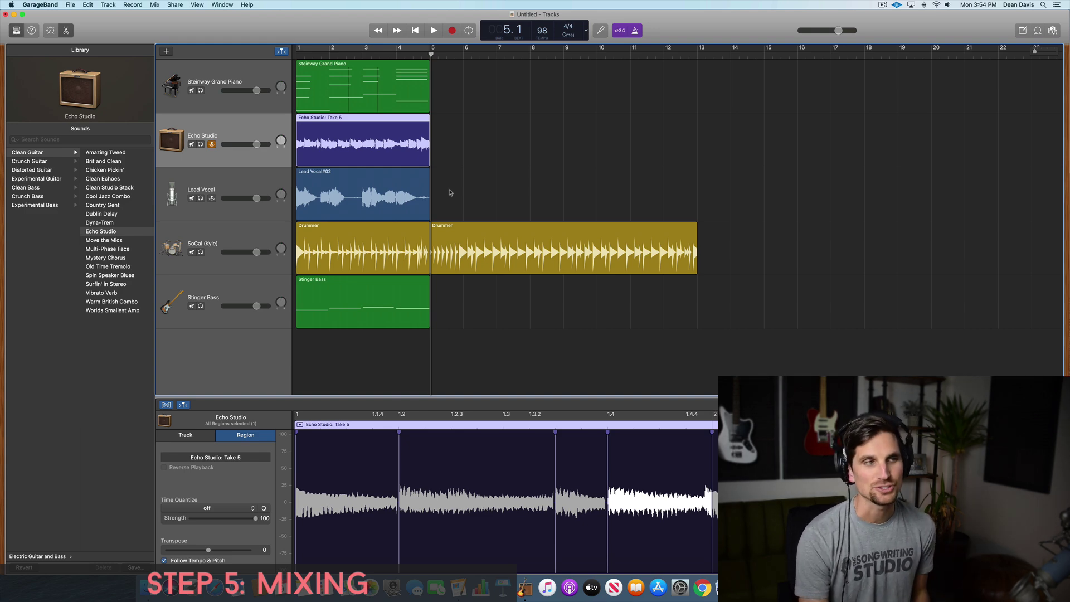
On Lead Vocal, audition Fuzz Vocal during playback, then apply the Natural Vocal preset
click(249, 180)
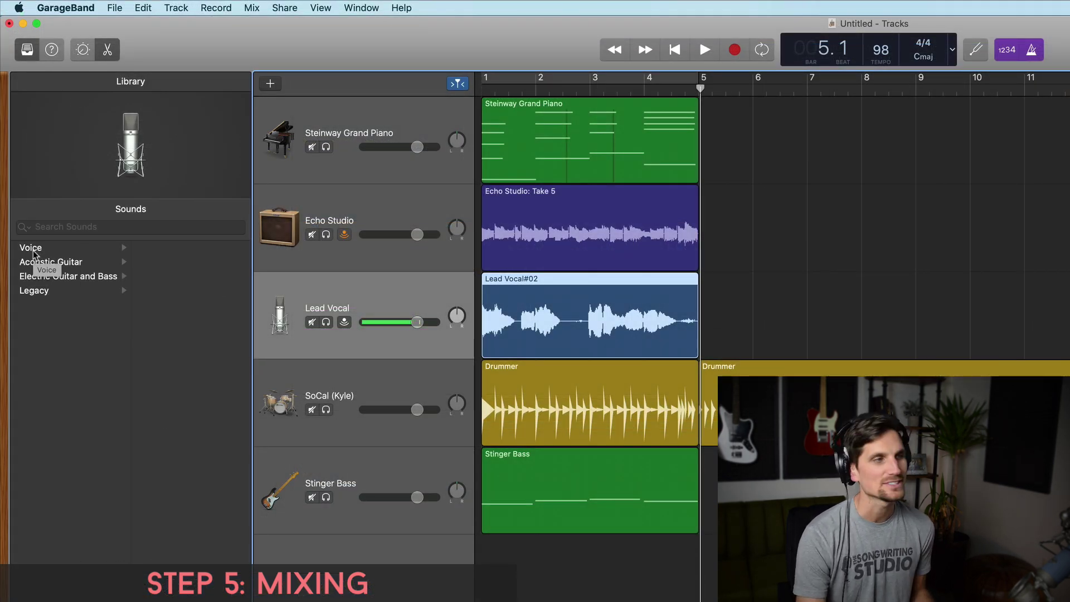
click(33, 252)
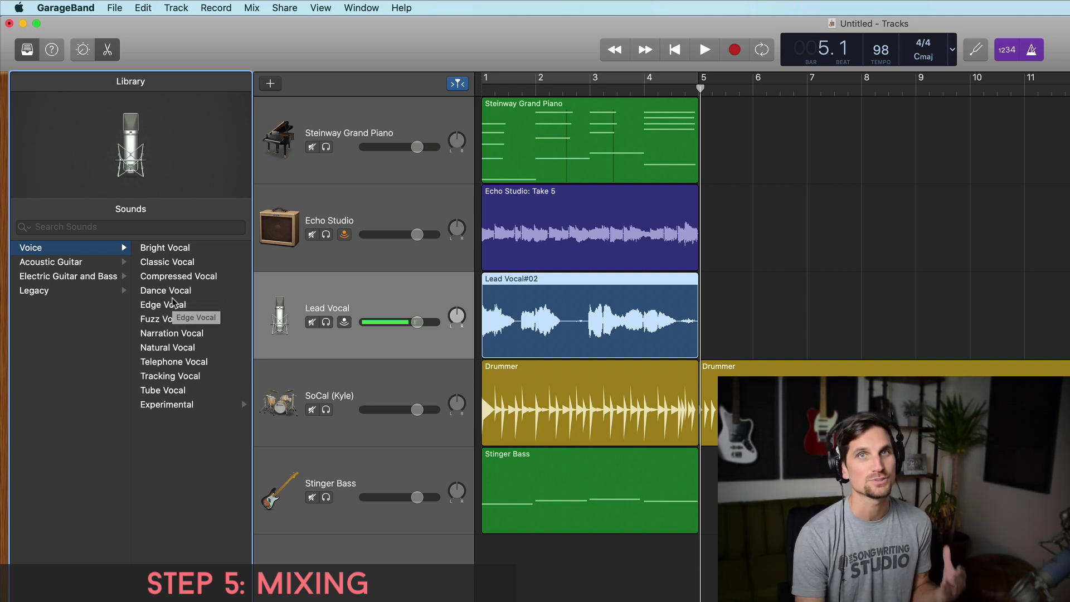
key(Return)
key(space)
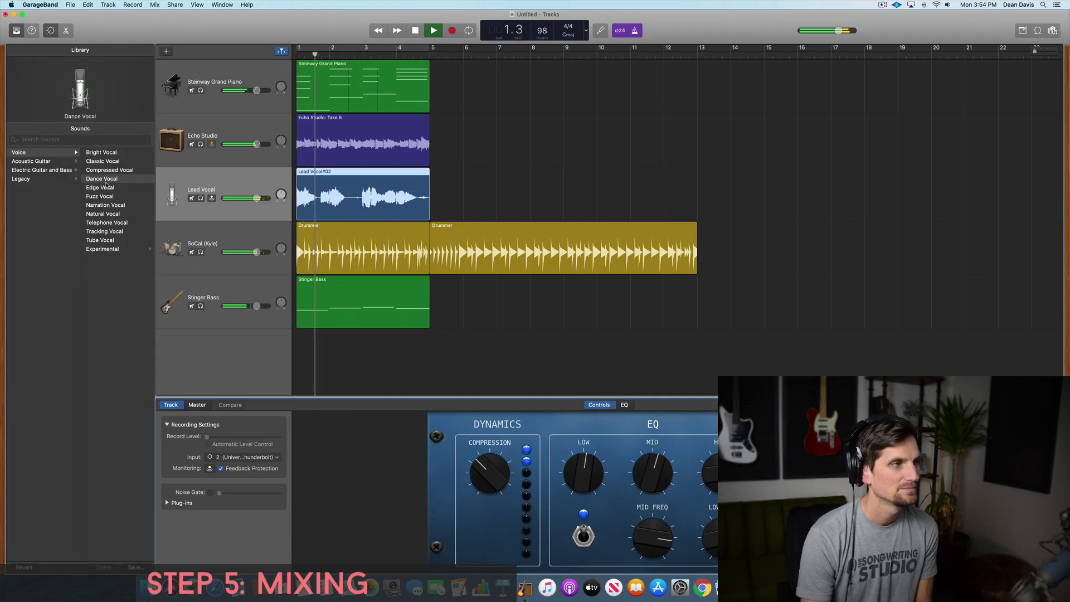
click(103, 197)
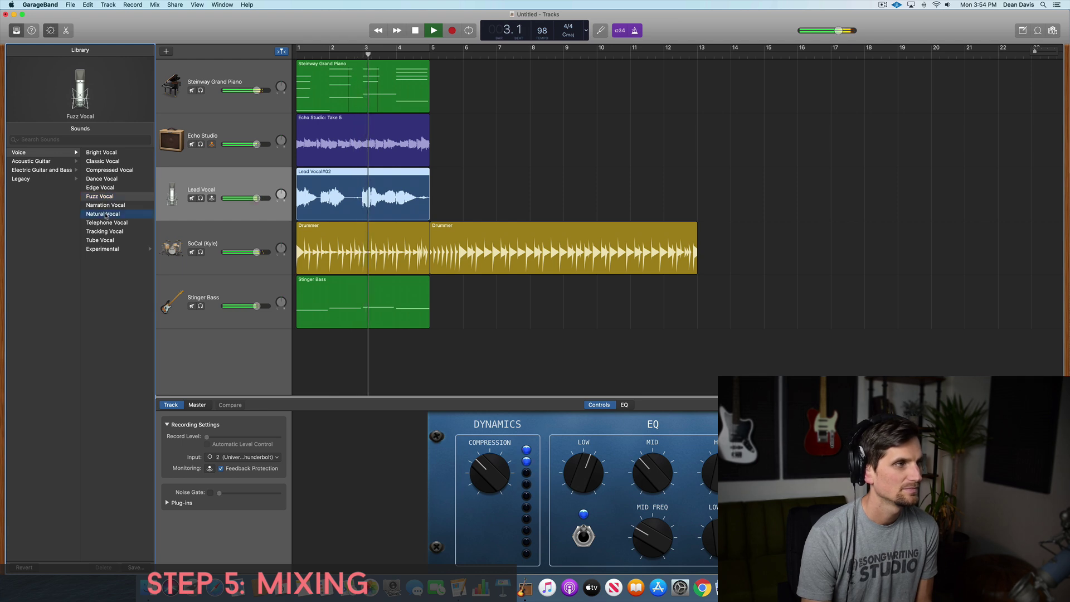
click(105, 214)
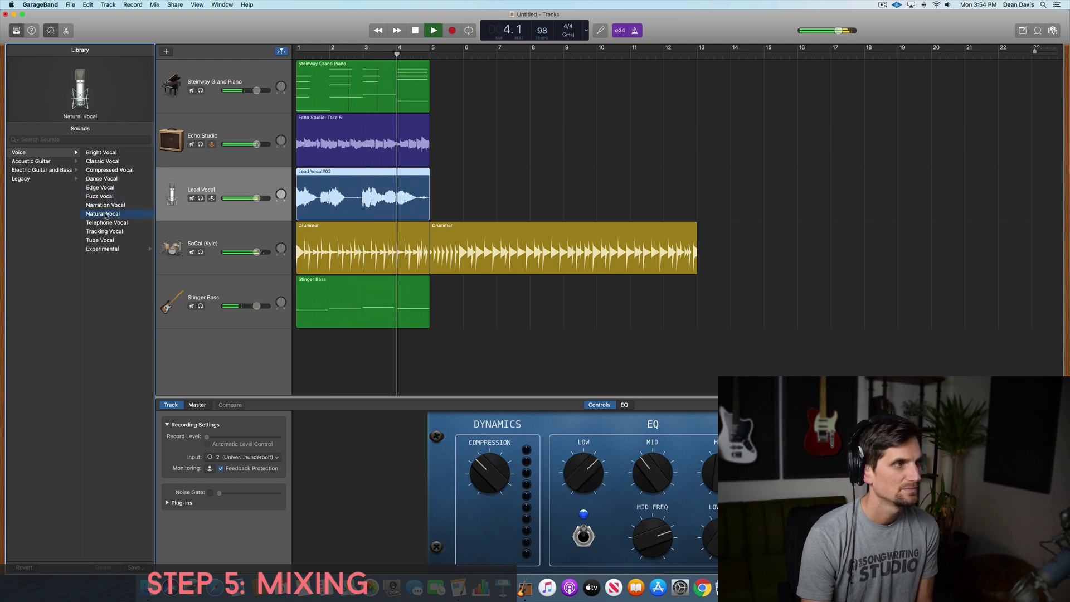
key(space)
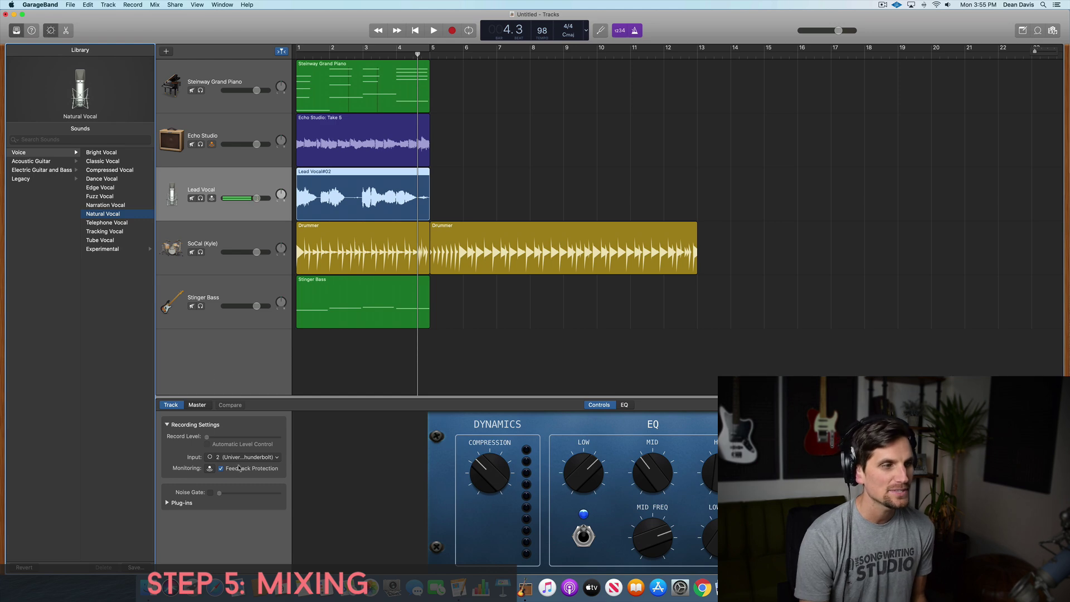
Show the Lead Vocal's Smart Controls plug-ins and raise its master reverb
key(b)
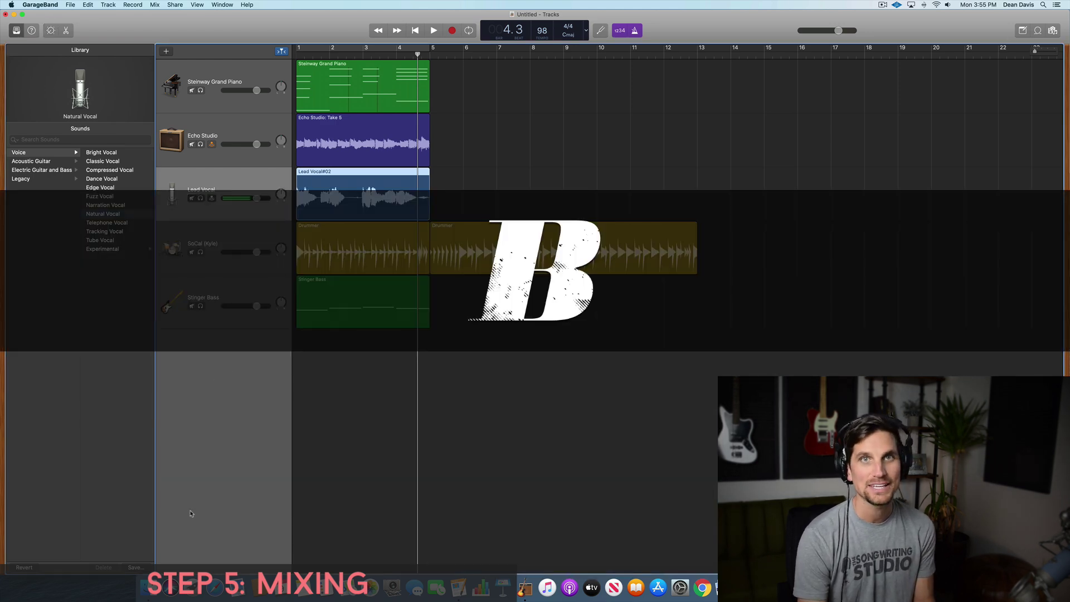
key(b)
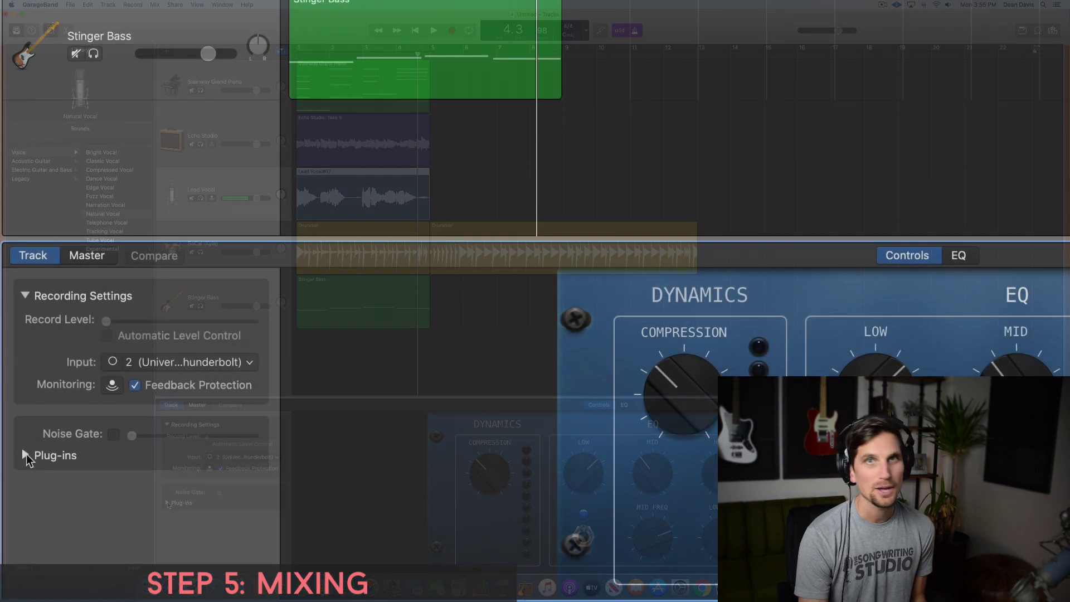
click(25, 456)
scroll(174, 462, down, 3)
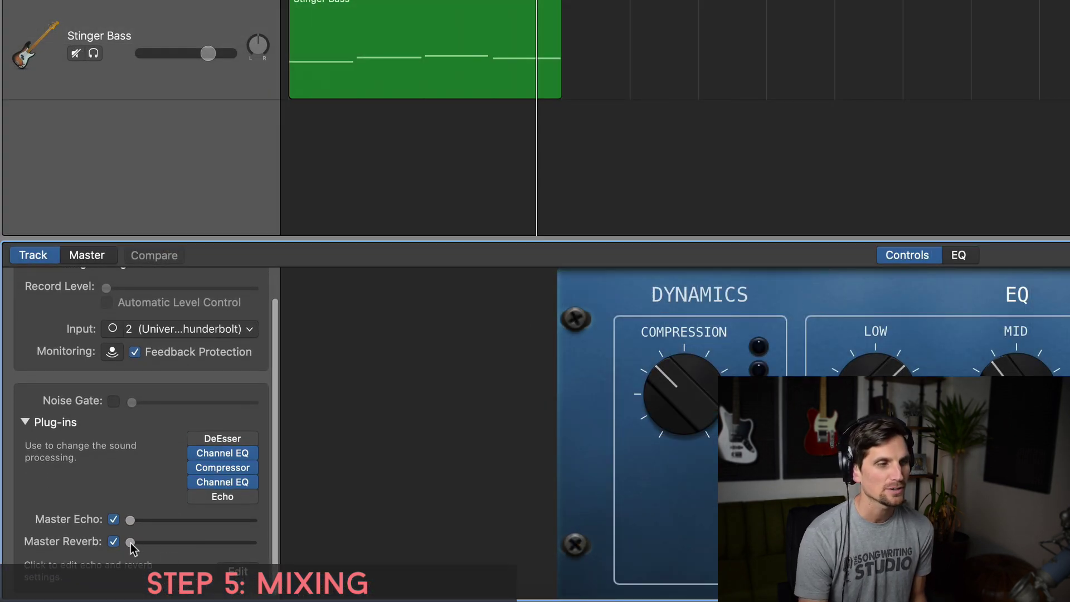
drag(130, 543, 133, 543)
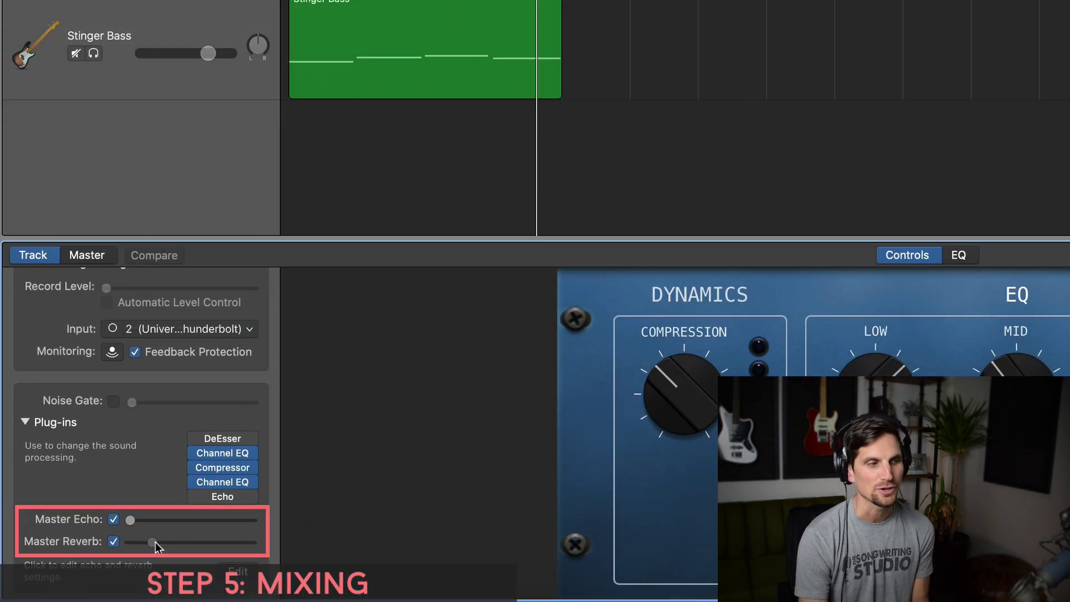
drag(205, 541, 139, 523)
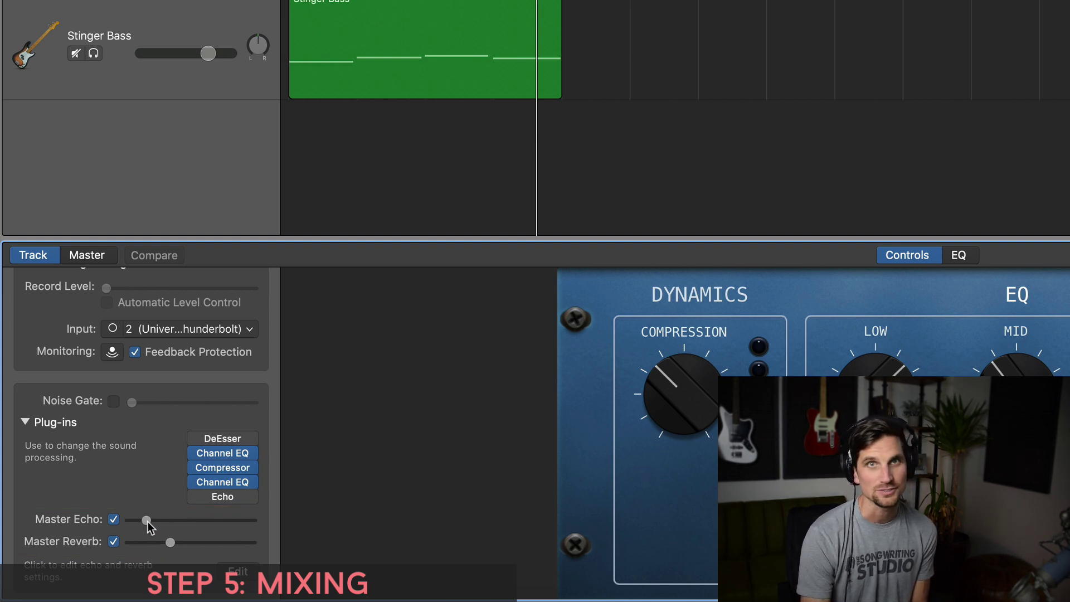
Play from the start while nudging master reverb and master echo up slightly, then stop
key(Return)
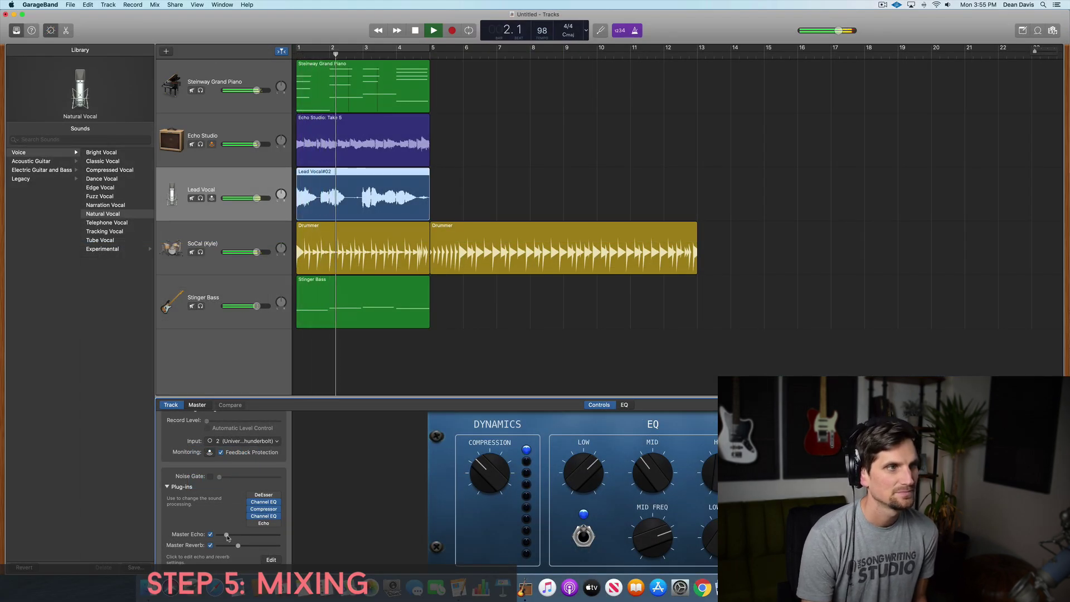
drag(240, 547, 245, 546)
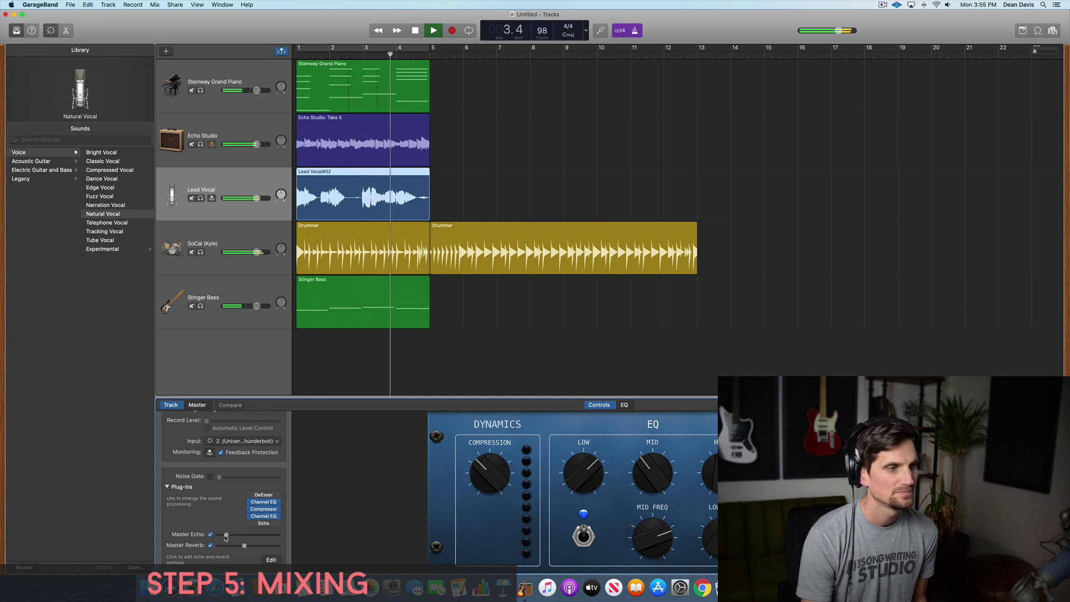
drag(226, 535, 228, 536)
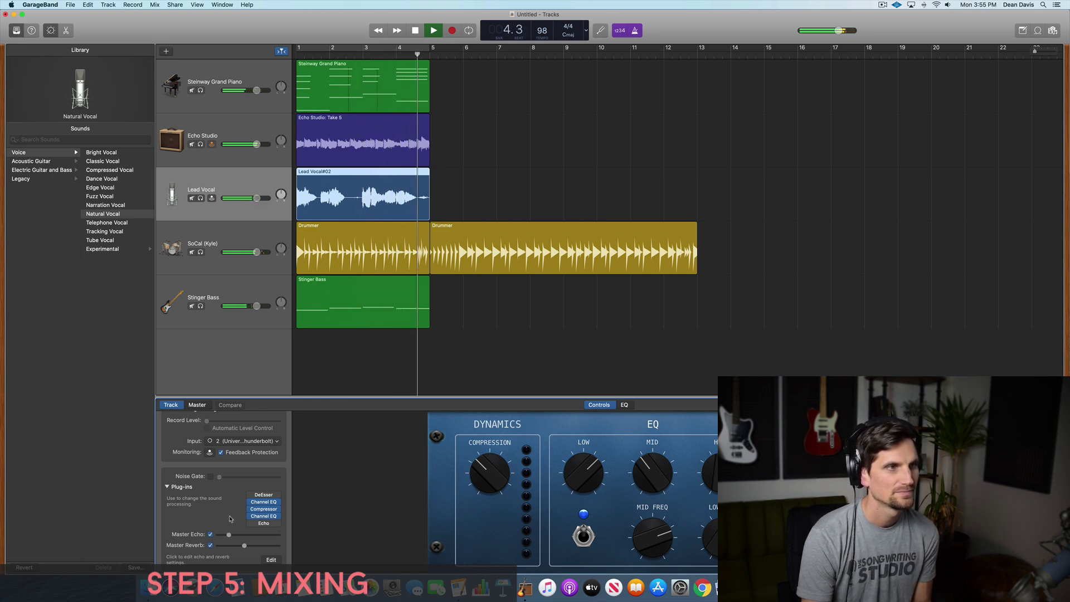
key(space)
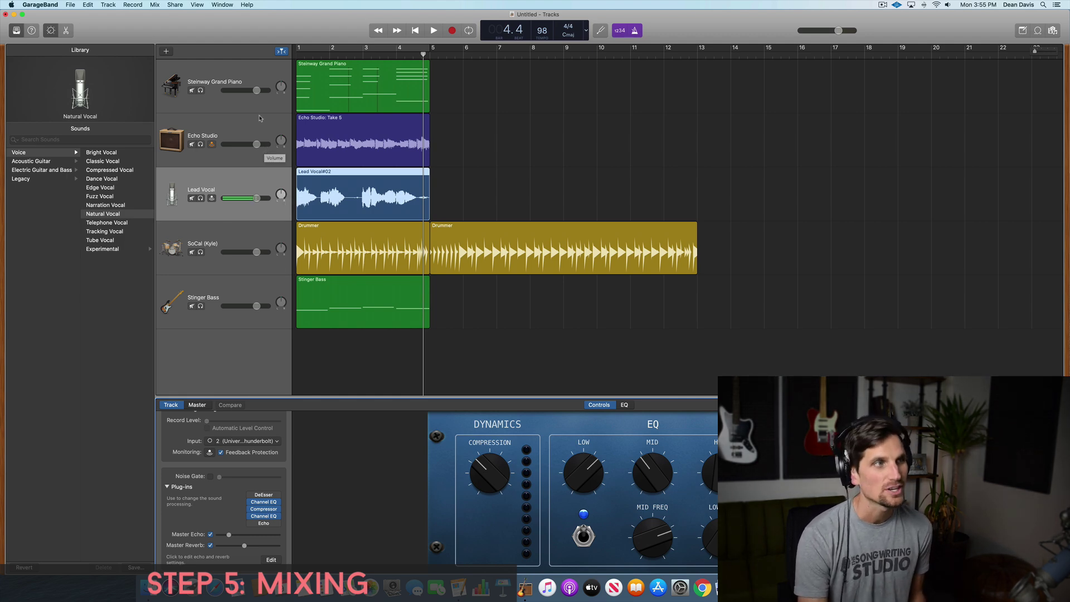
click(243, 80)
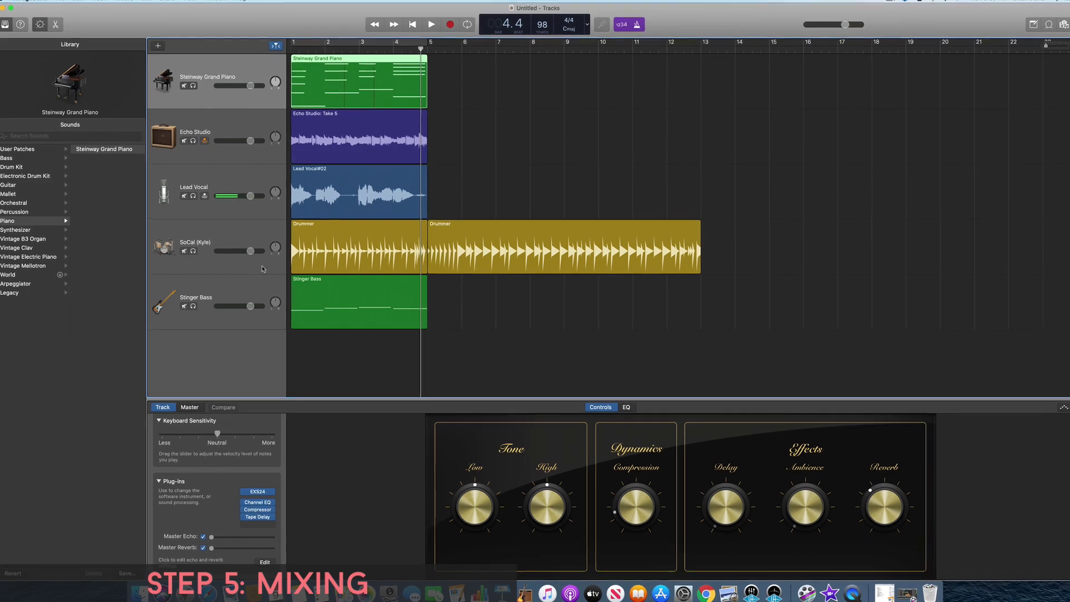
click(251, 286)
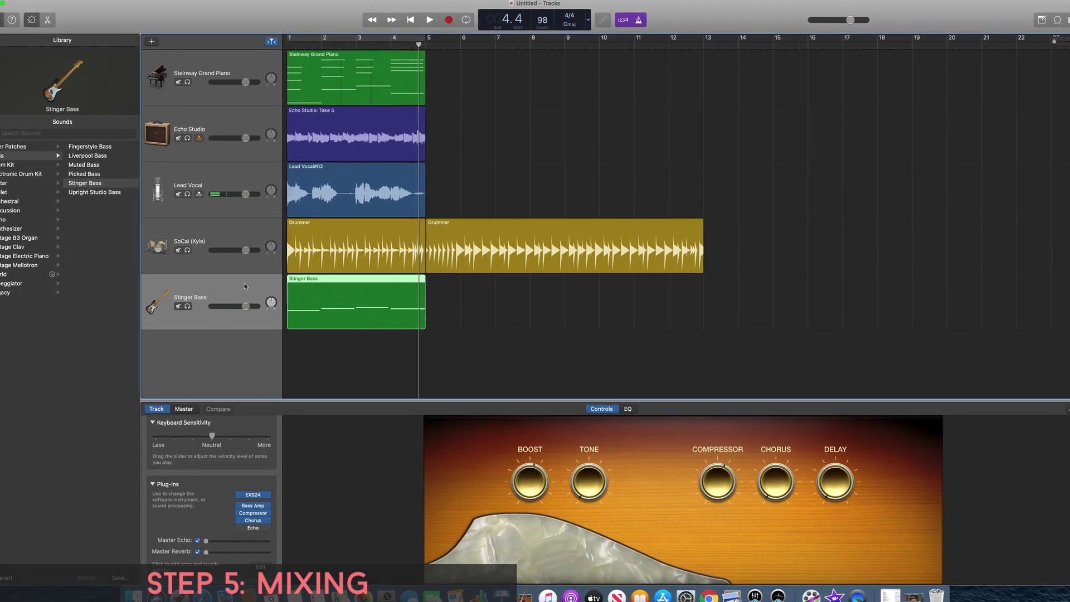
click(239, 238)
click(213, 154)
click(215, 169)
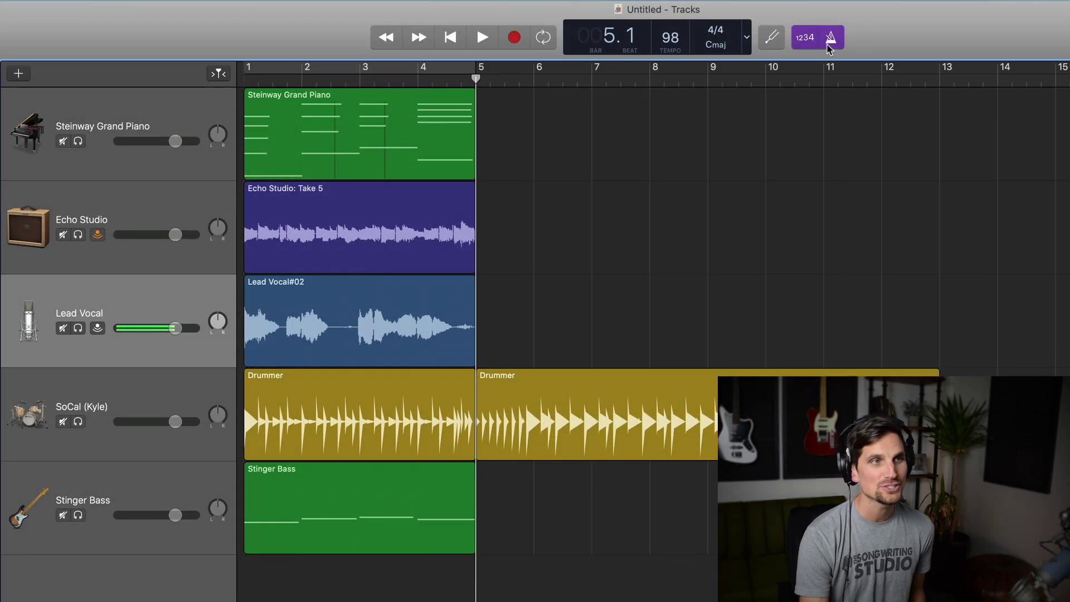
Switch the metronome off
click(830, 37)
click(830, 38)
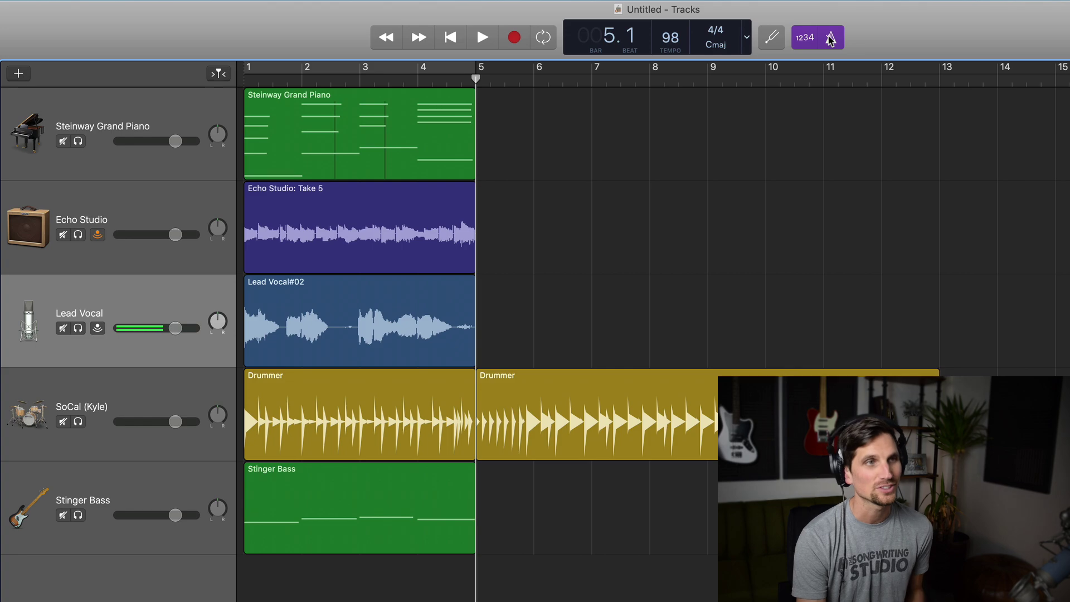
click(830, 37)
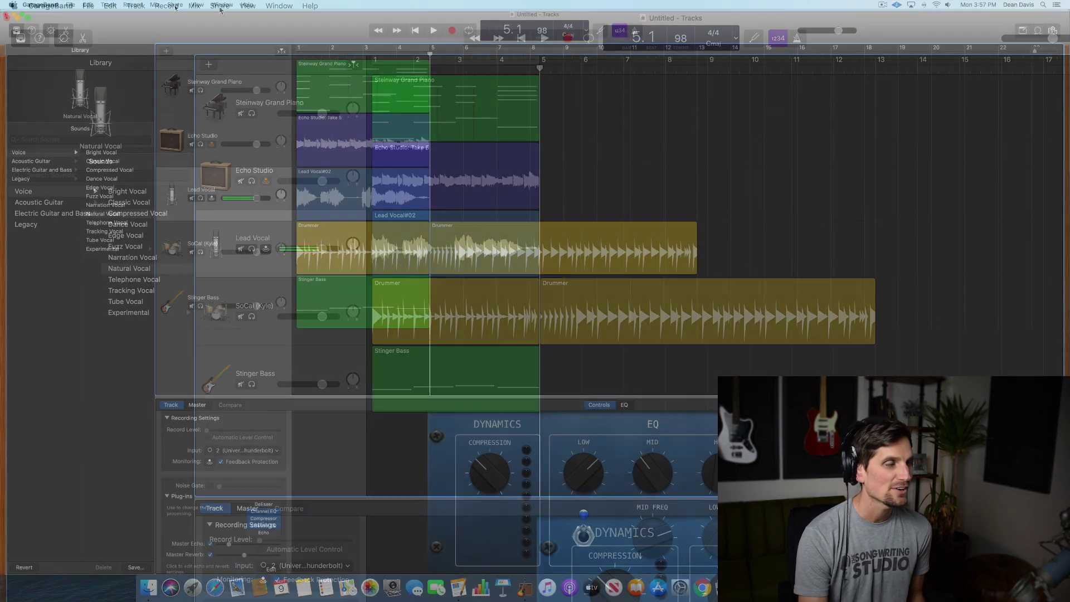
Start exporting the song to disk with the format set to MP3 at High Quality (192 kBit/s)
click(175, 5)
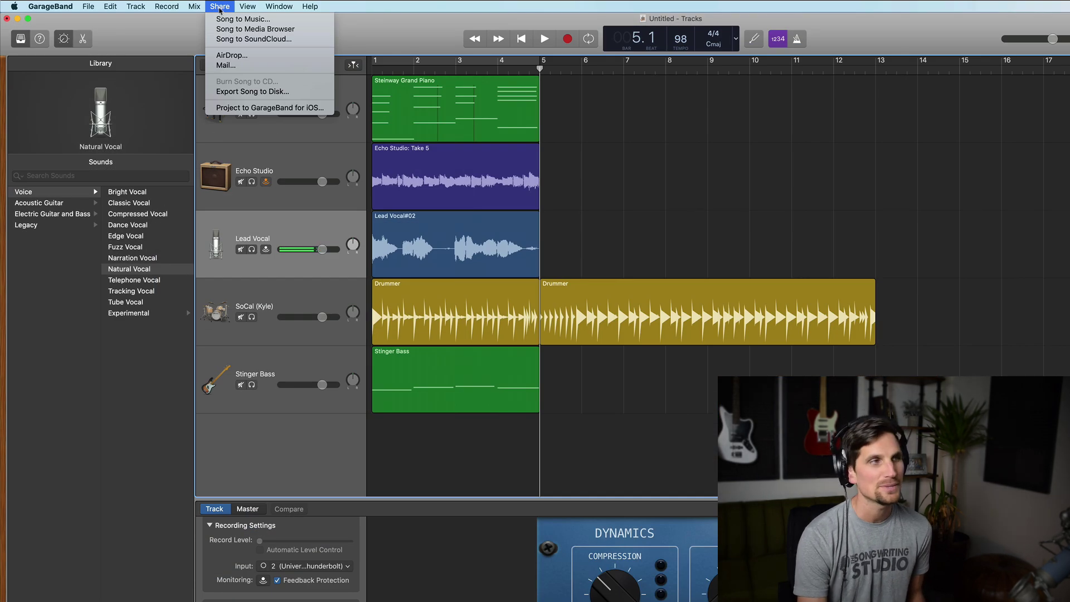
click(290, 93)
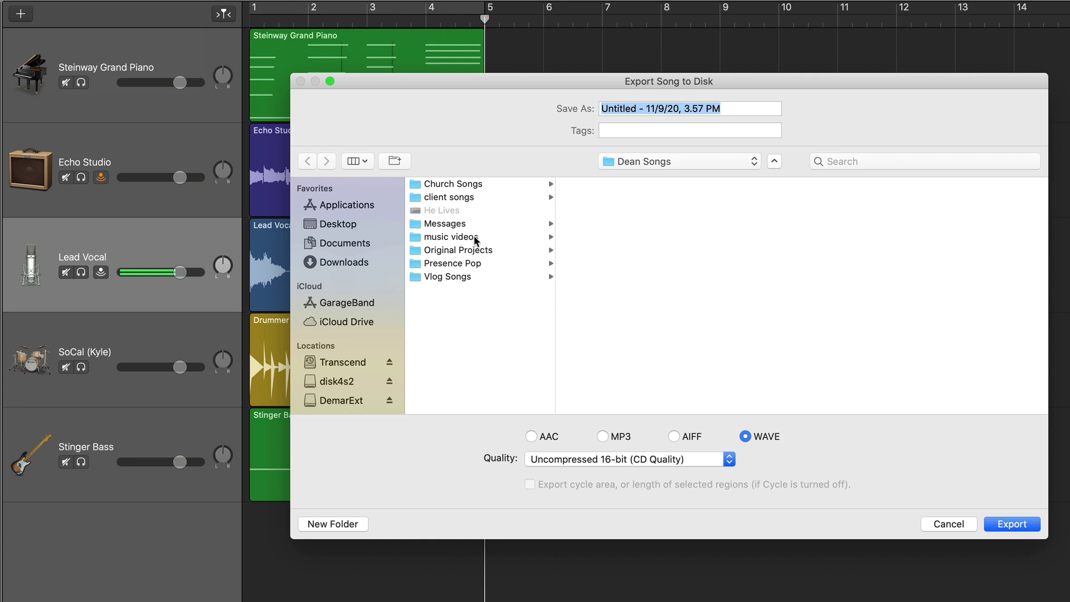
drag(733, 116, 602, 114)
click(674, 436)
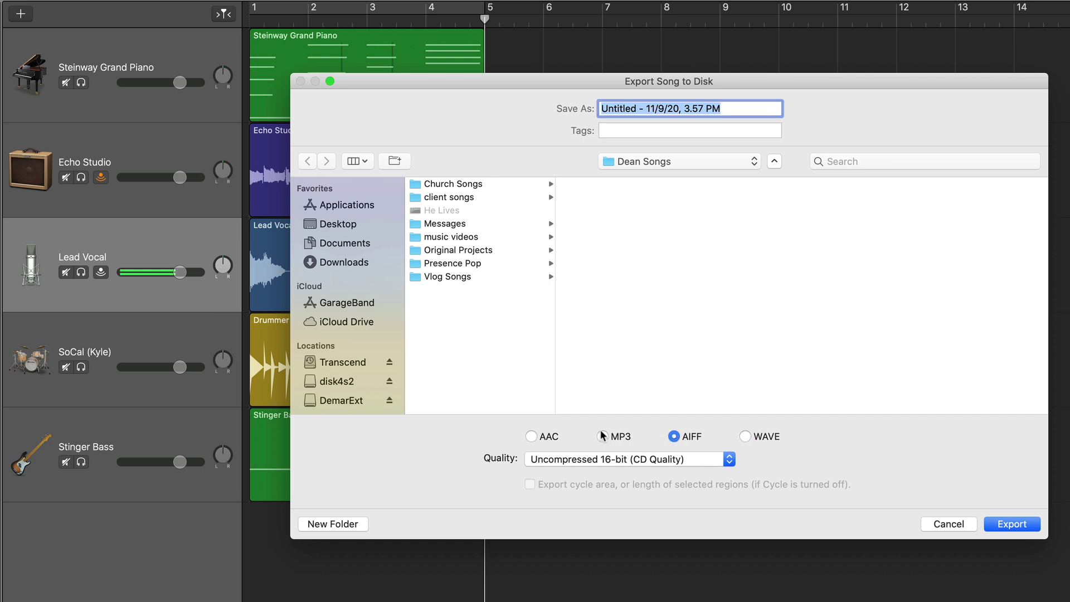
click(602, 435)
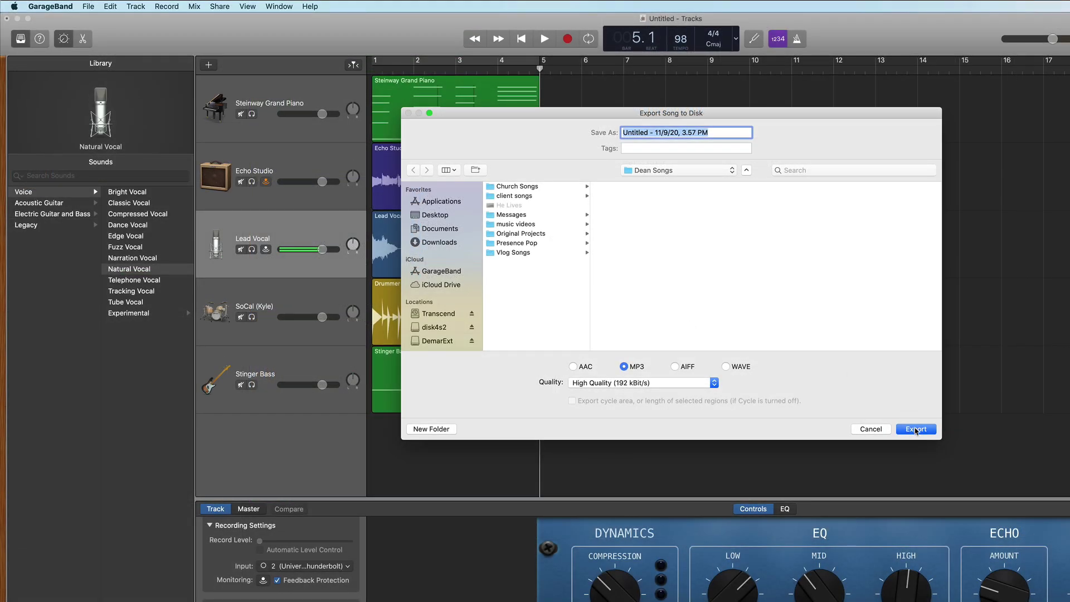
Confirm the MP3 export and let the five-track song finish bouncing to disk
click(915, 429)
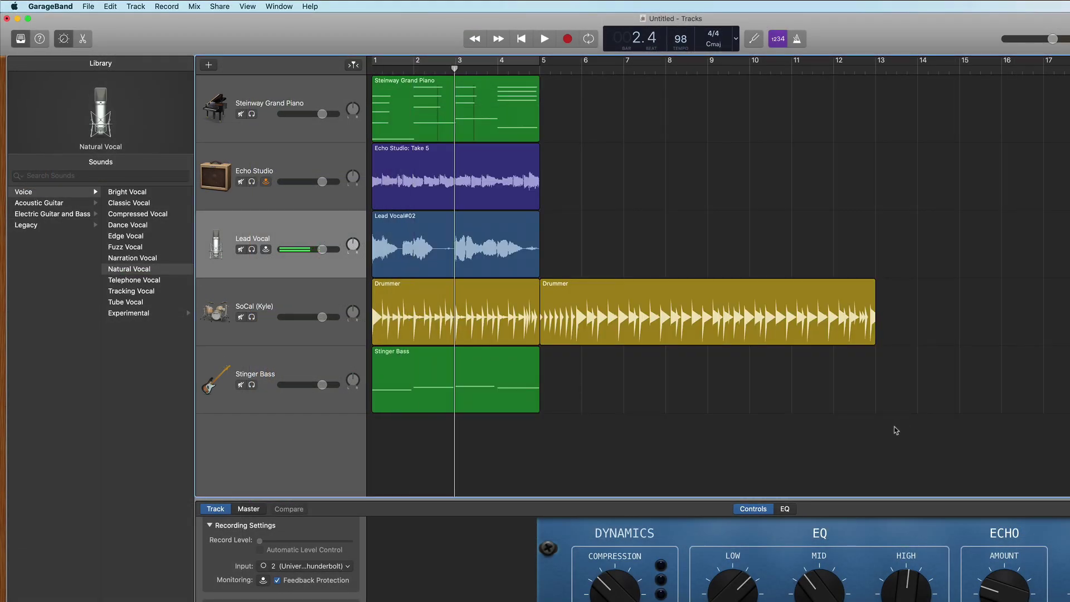